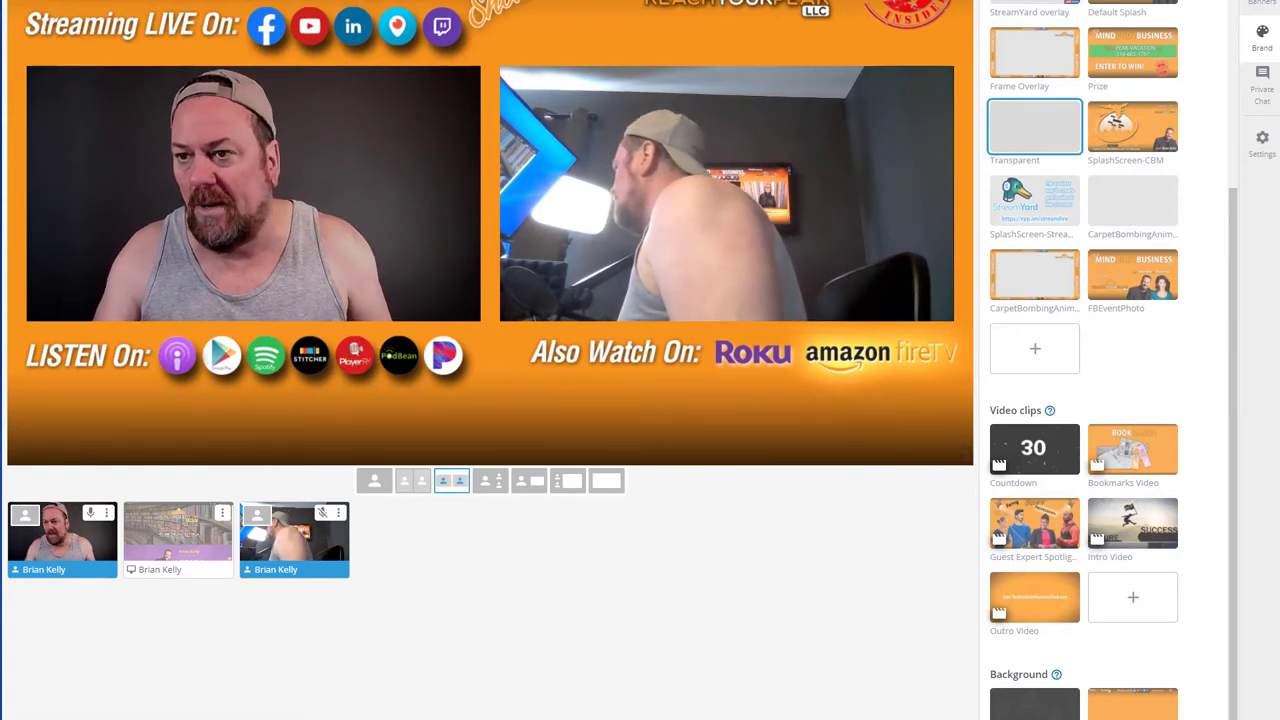
Select the CarpetBombMarketing brand from the Brand panel's brand list.
left_click(1045, 6)
left_click(1043, 8)
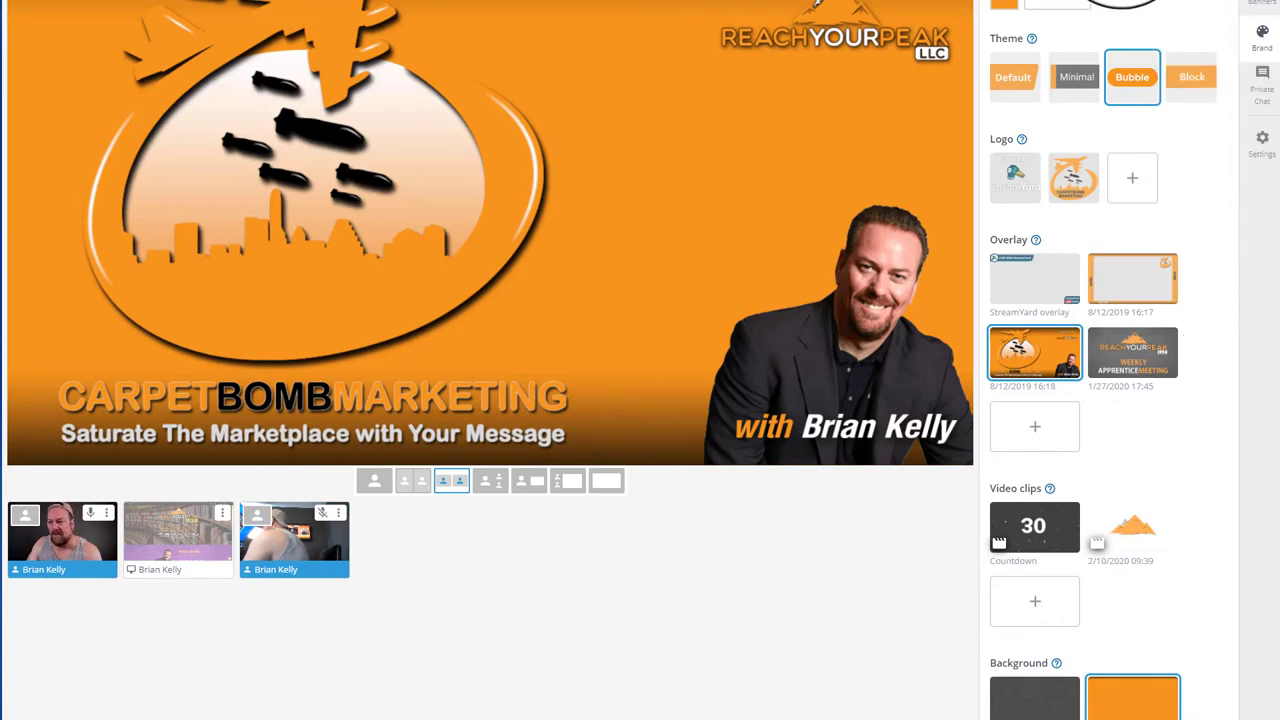
Pick the previous brand with the orange 'Streaming LIVE On' frame from the brand list.
left_click(1117, 3)
left_click(1110, 28)
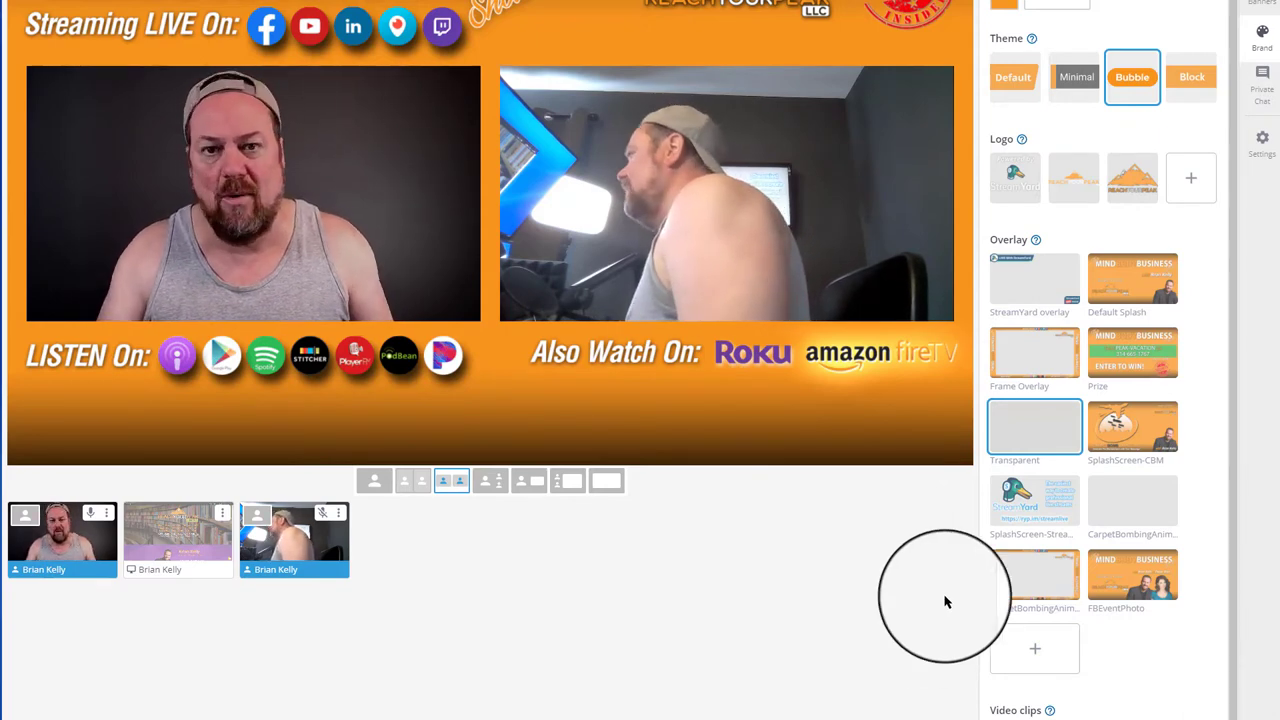
Bring the Stream Deck window on screen and open the Transparent key's two actions.
left_click_drag(1279, 257, 551, 135)
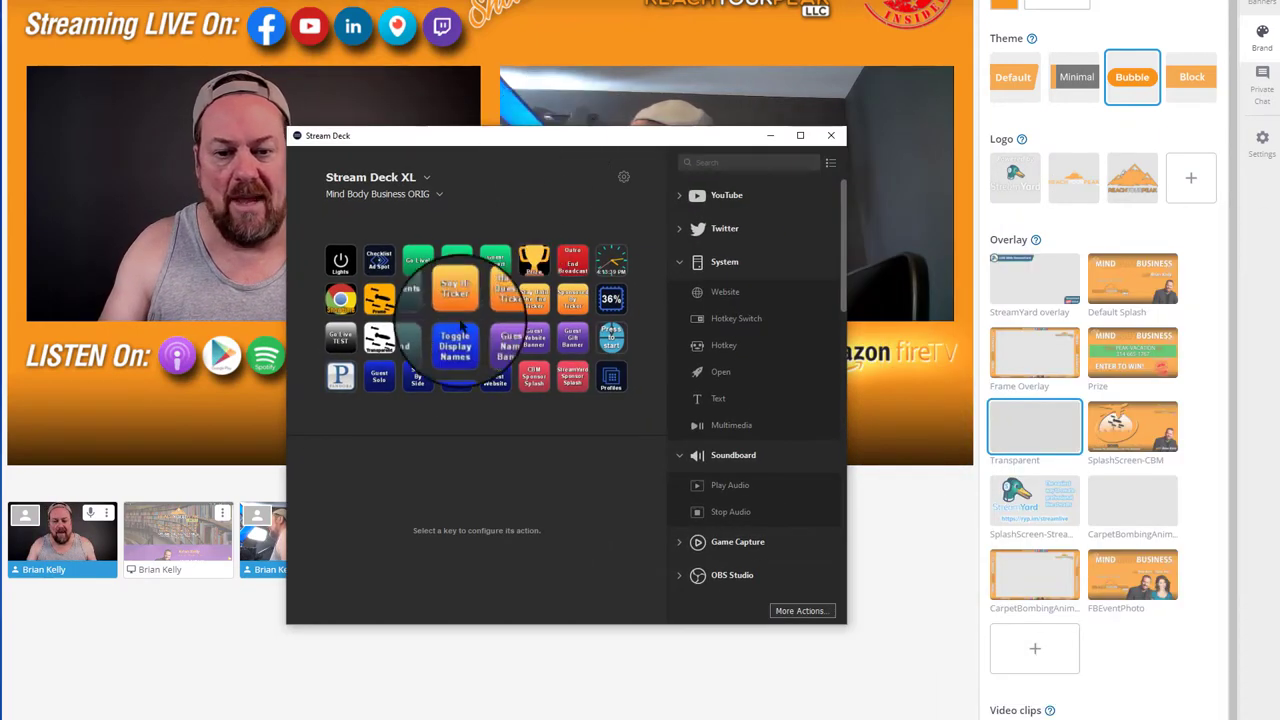
left_click(381, 346)
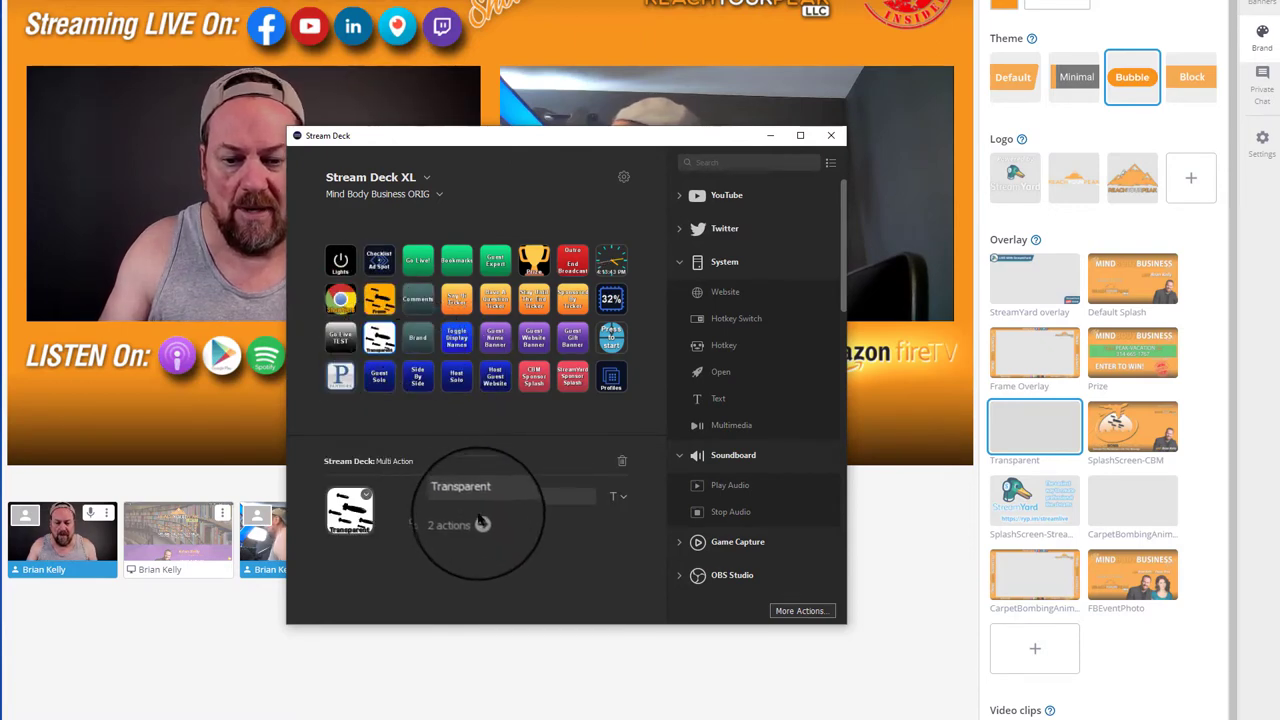
left_click(481, 522)
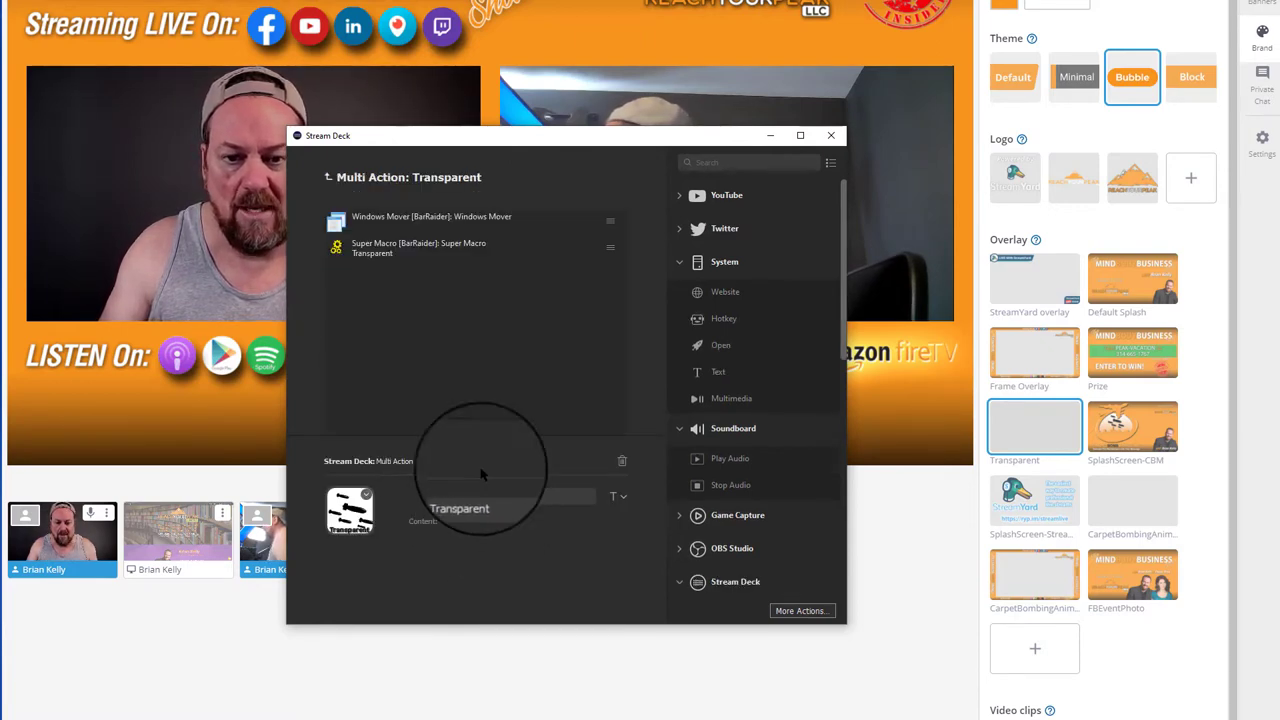
Review the Super Macro's Short-Press Macro text, then return to the main key layout.
left_click(398, 256)
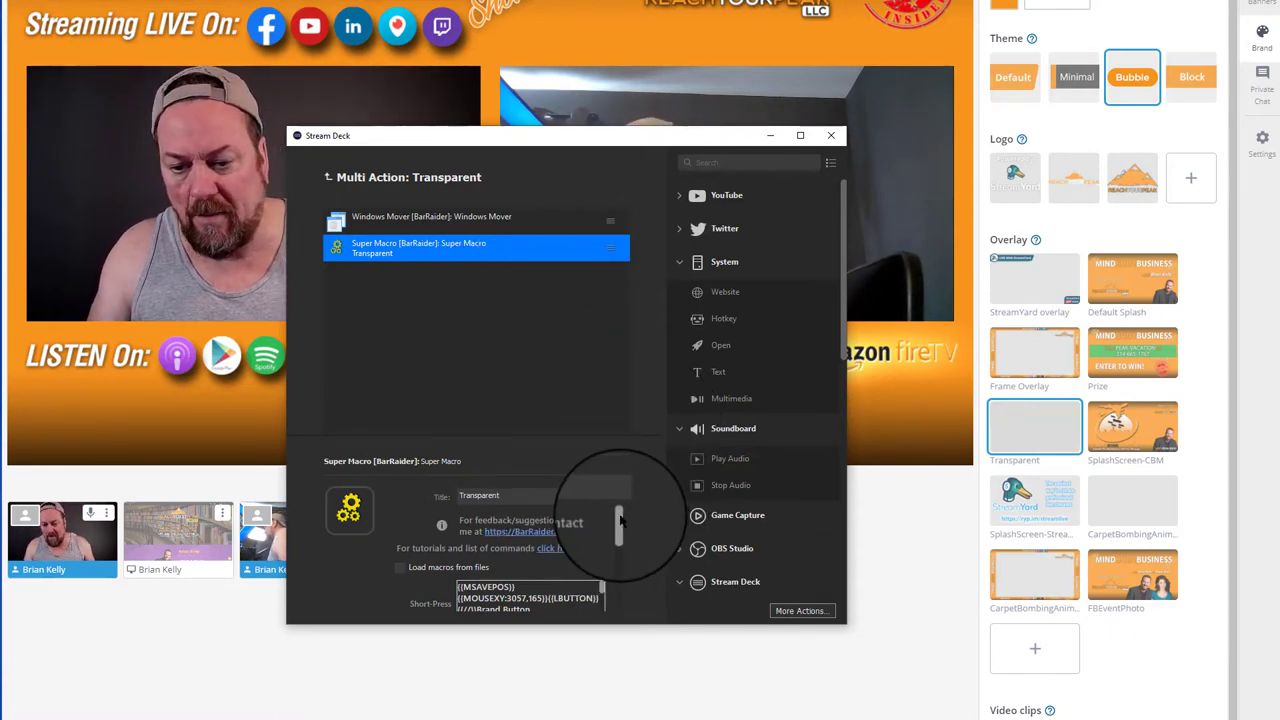
left_click_drag(620, 518, 620, 535)
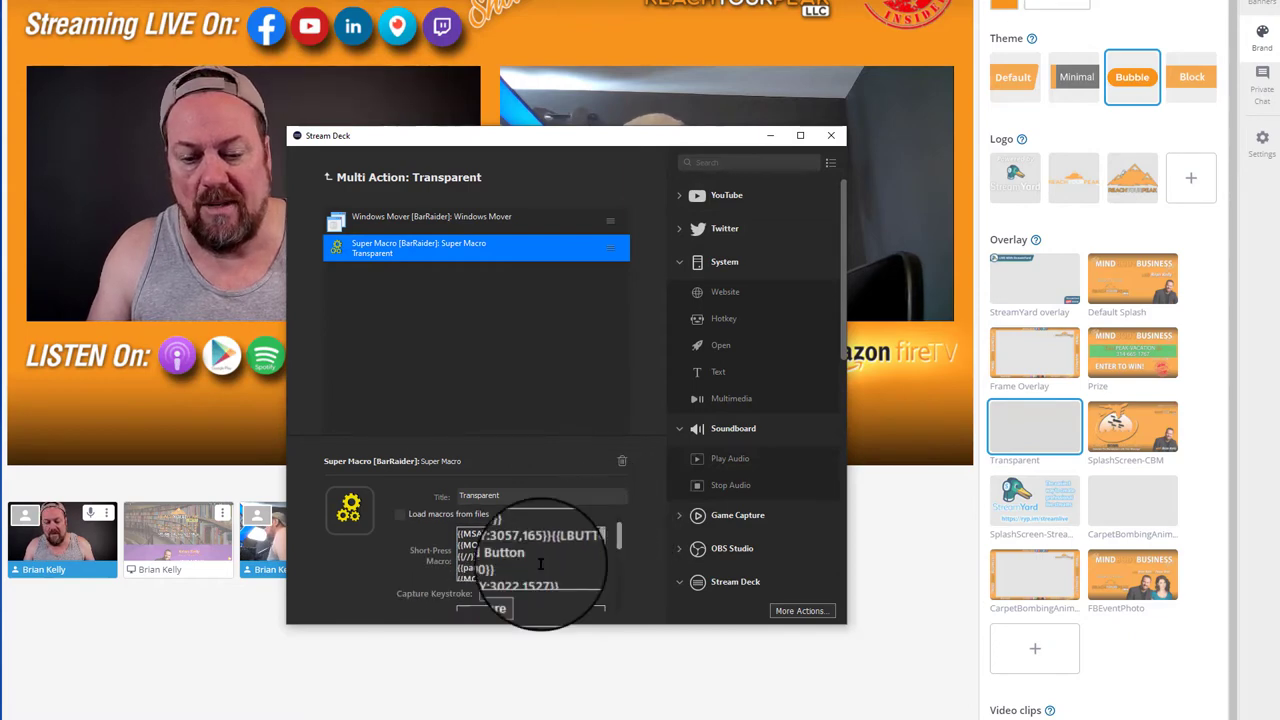
scroll(540, 563, "down", 6)
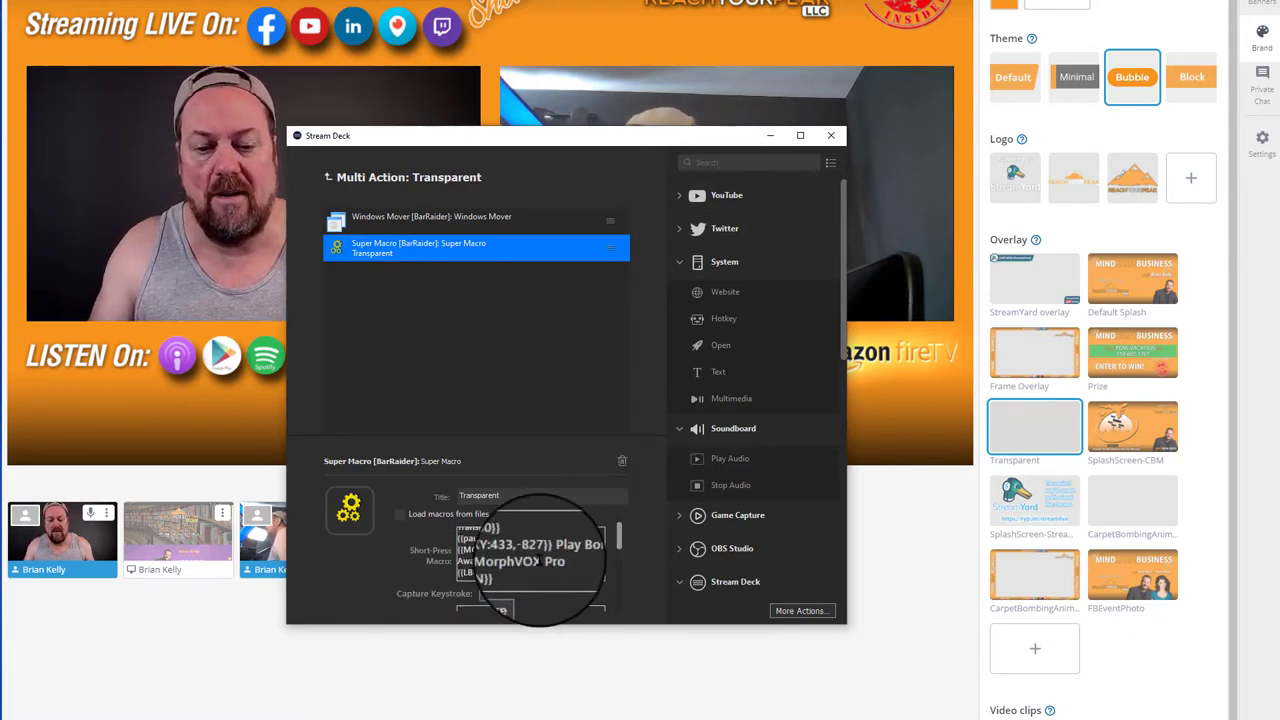
scroll(540, 555, "down", 5)
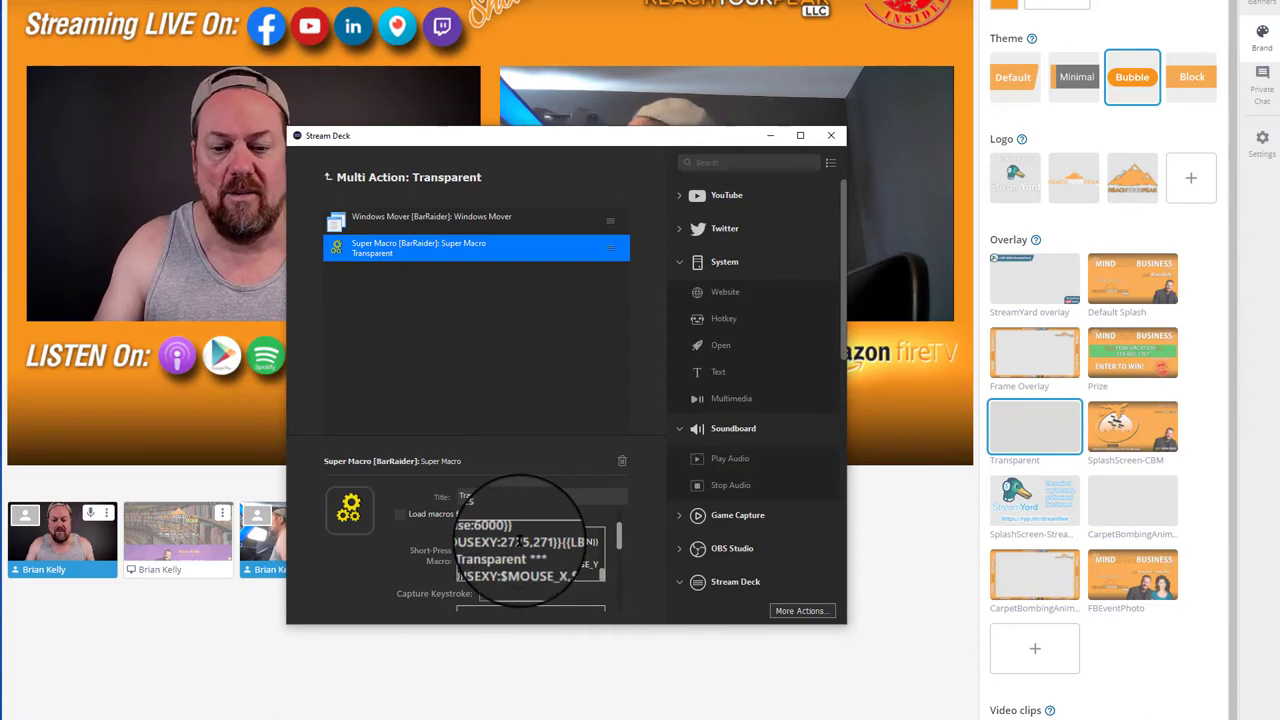
scroll(510, 573, "up", 3)
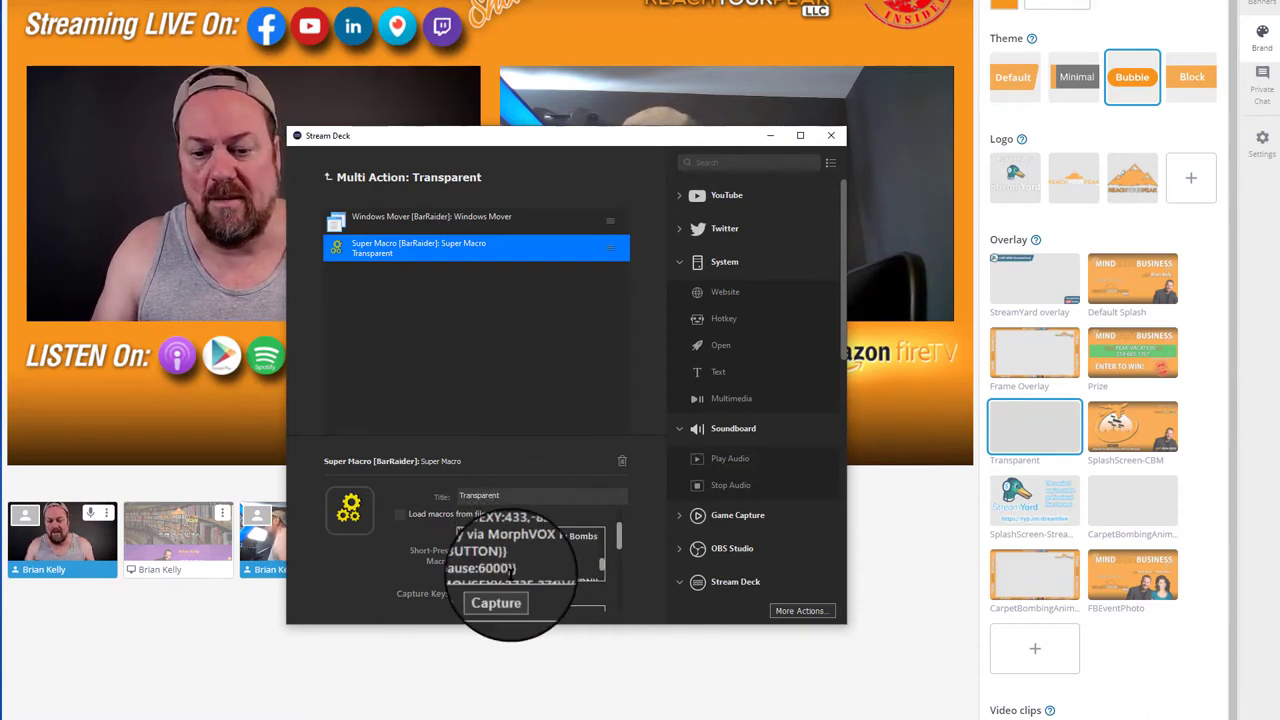
scroll(510, 573, "down", 3)
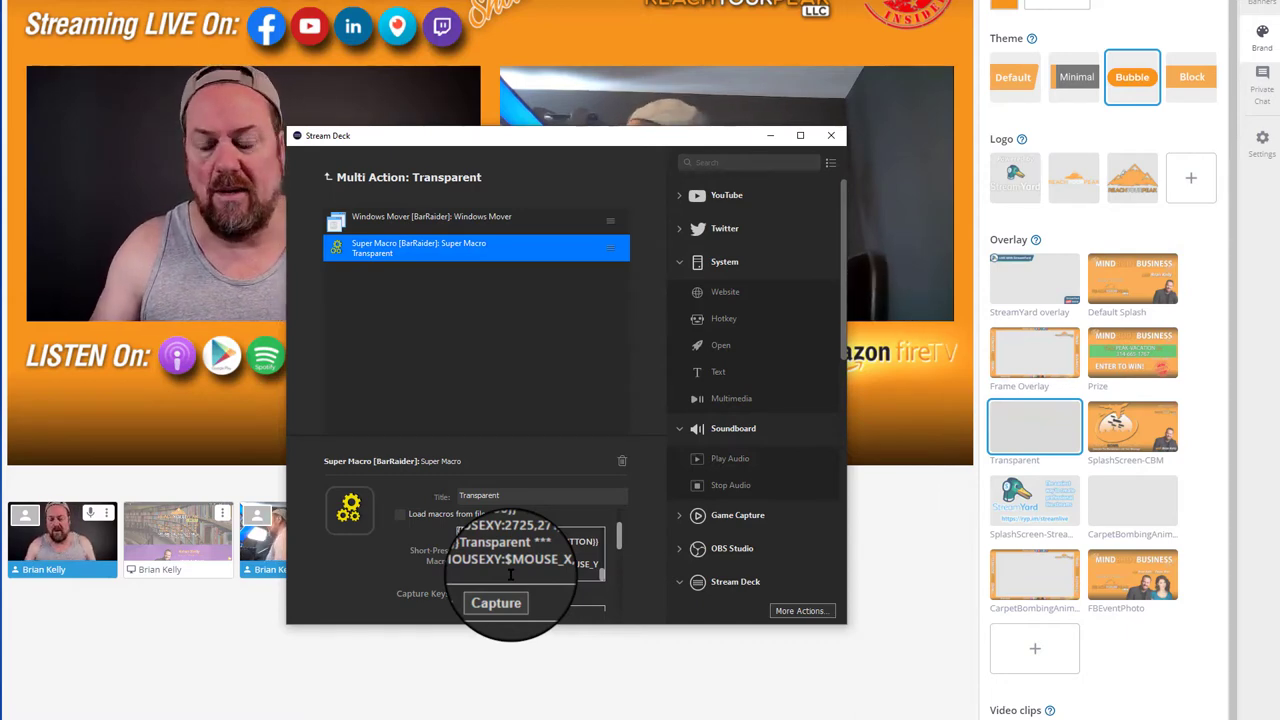
key("ctrl+a")
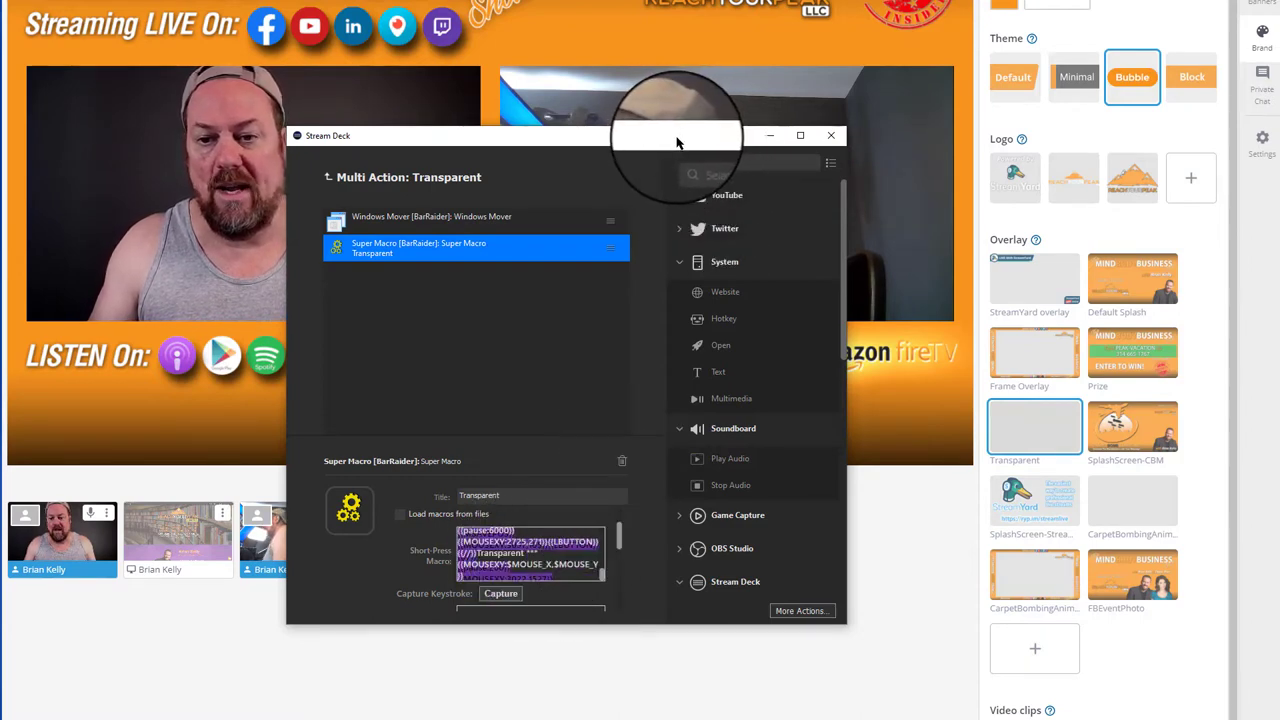
left_click(329, 177)
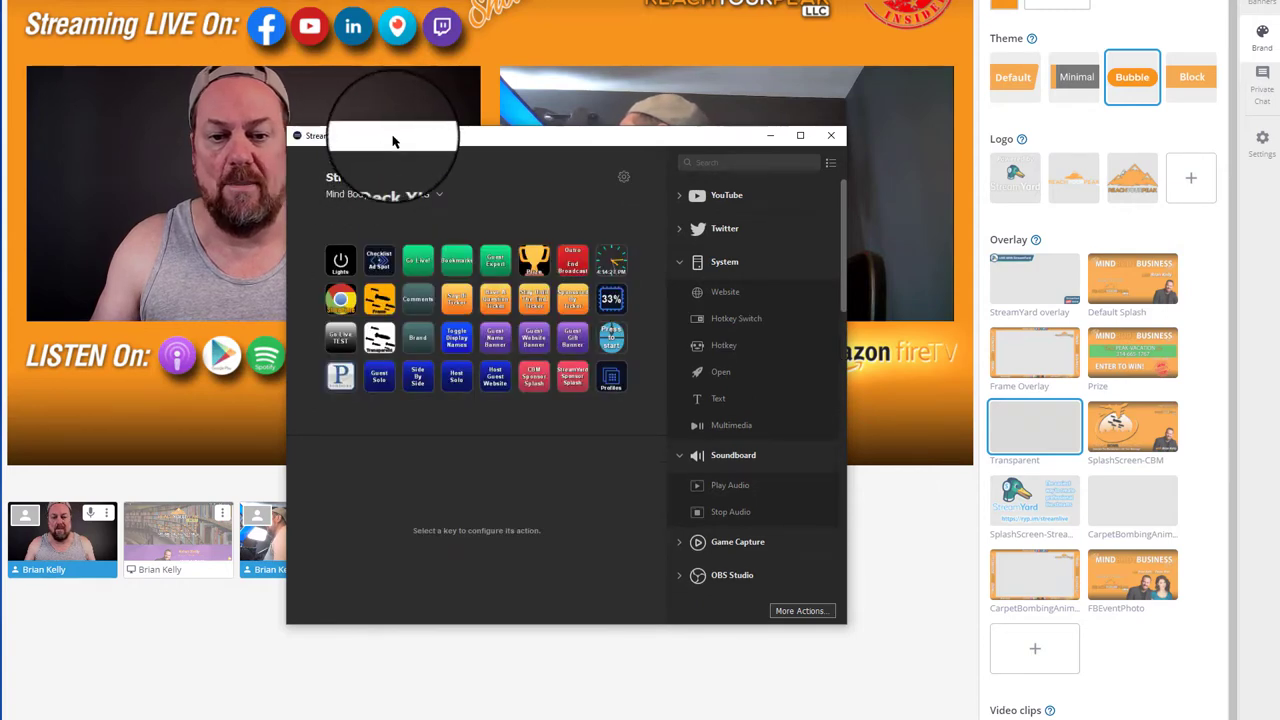
Drag the Stream Deck window off the right edge of the screen.
left_click_drag(393, 141, 453, 163)
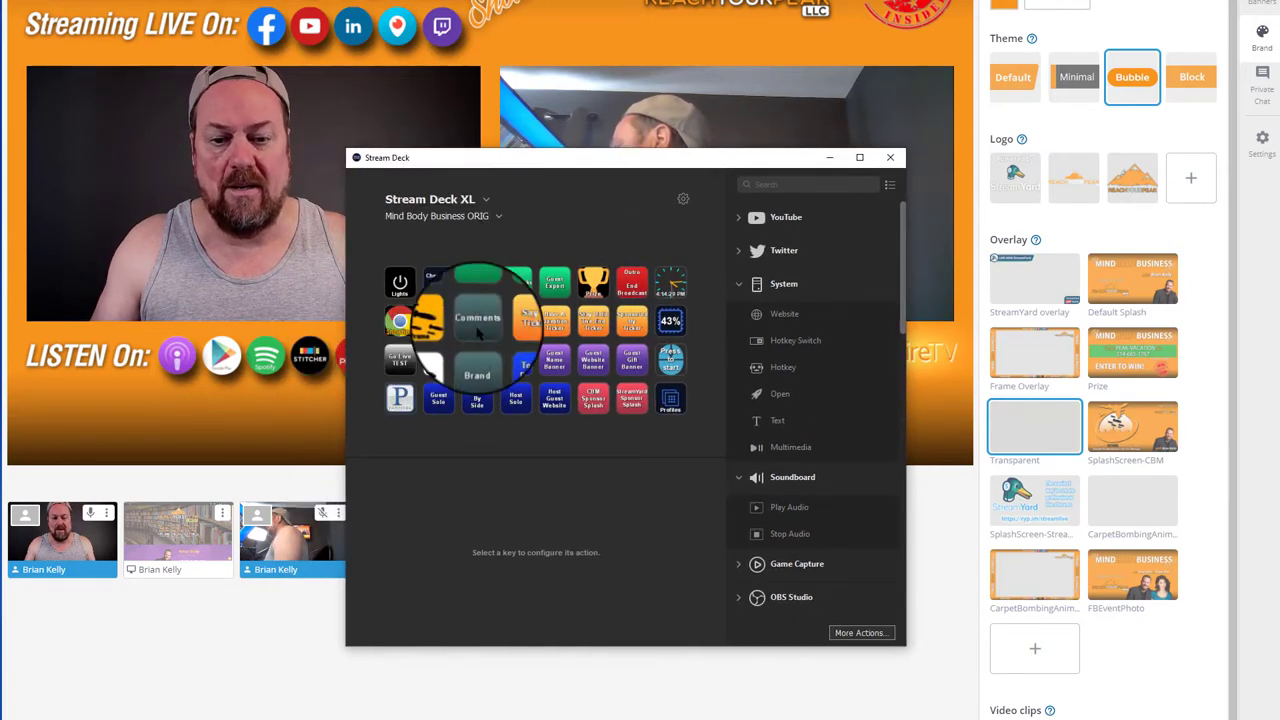
left_click_drag(590, 157, 1279, 283)
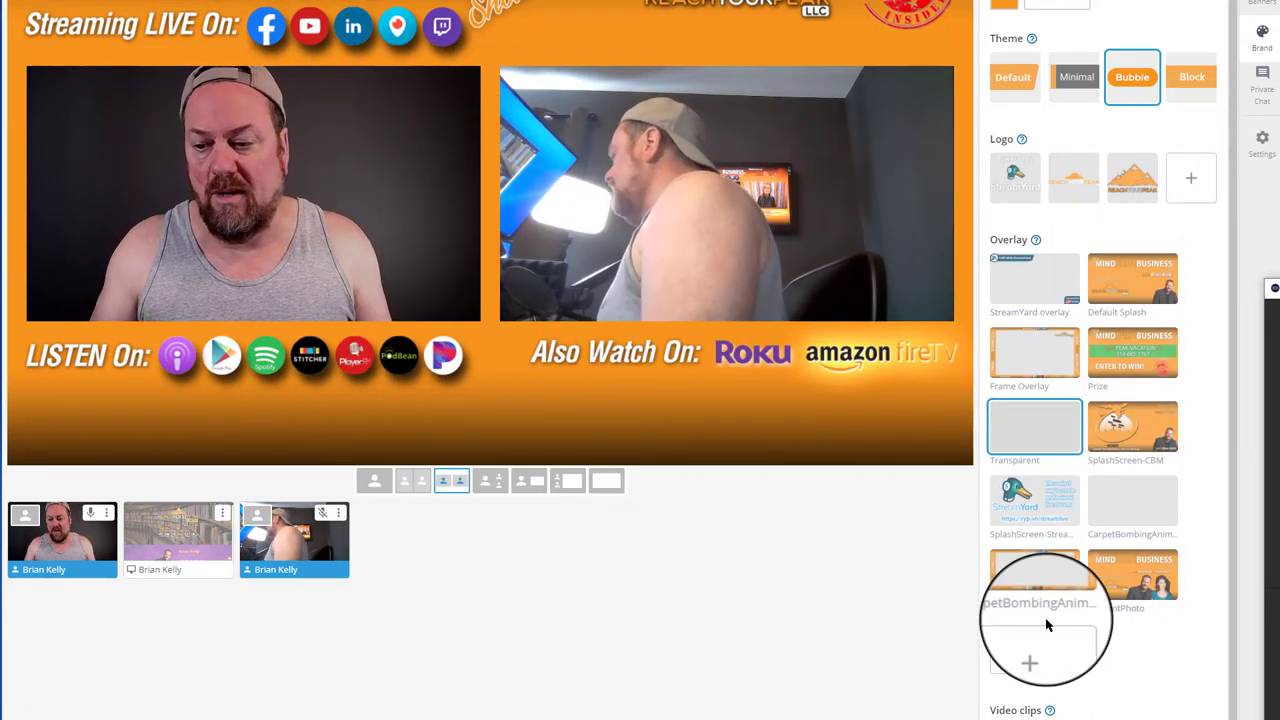
mouse_move(1137, 486)
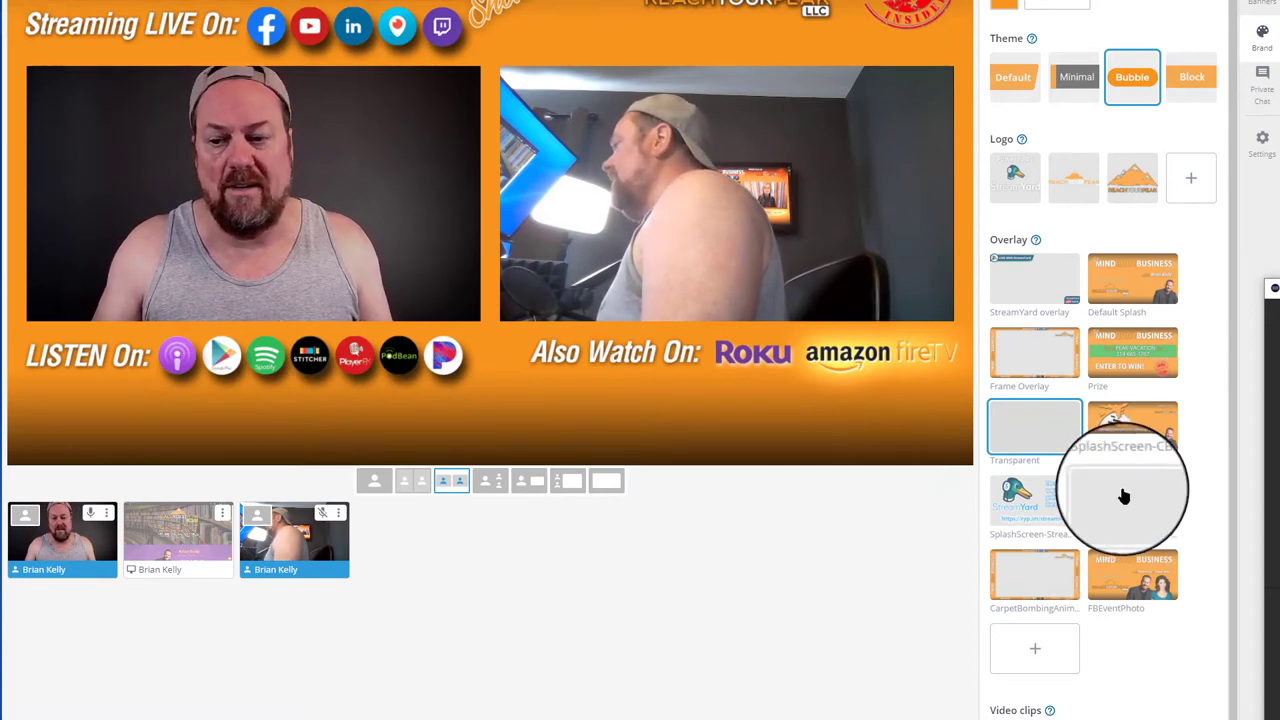
left_click_drag(1124, 497, 1026, 426)
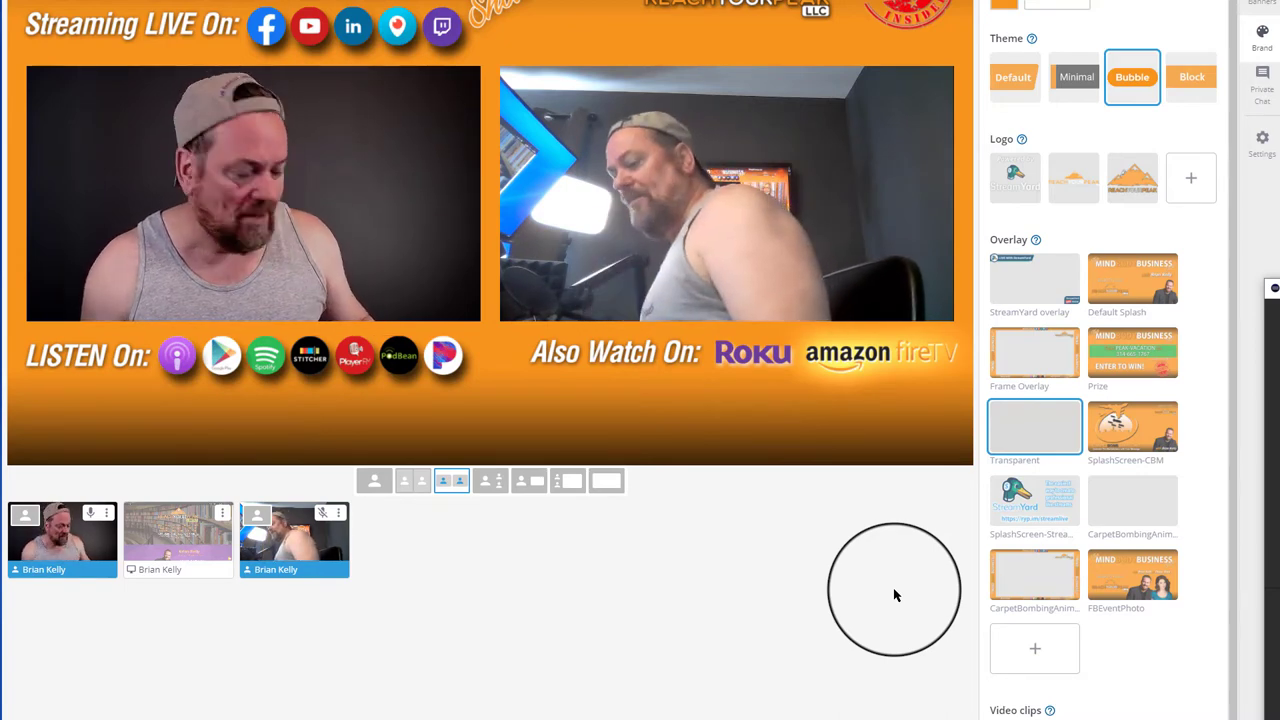
scroll(895, 595, "down", 3)
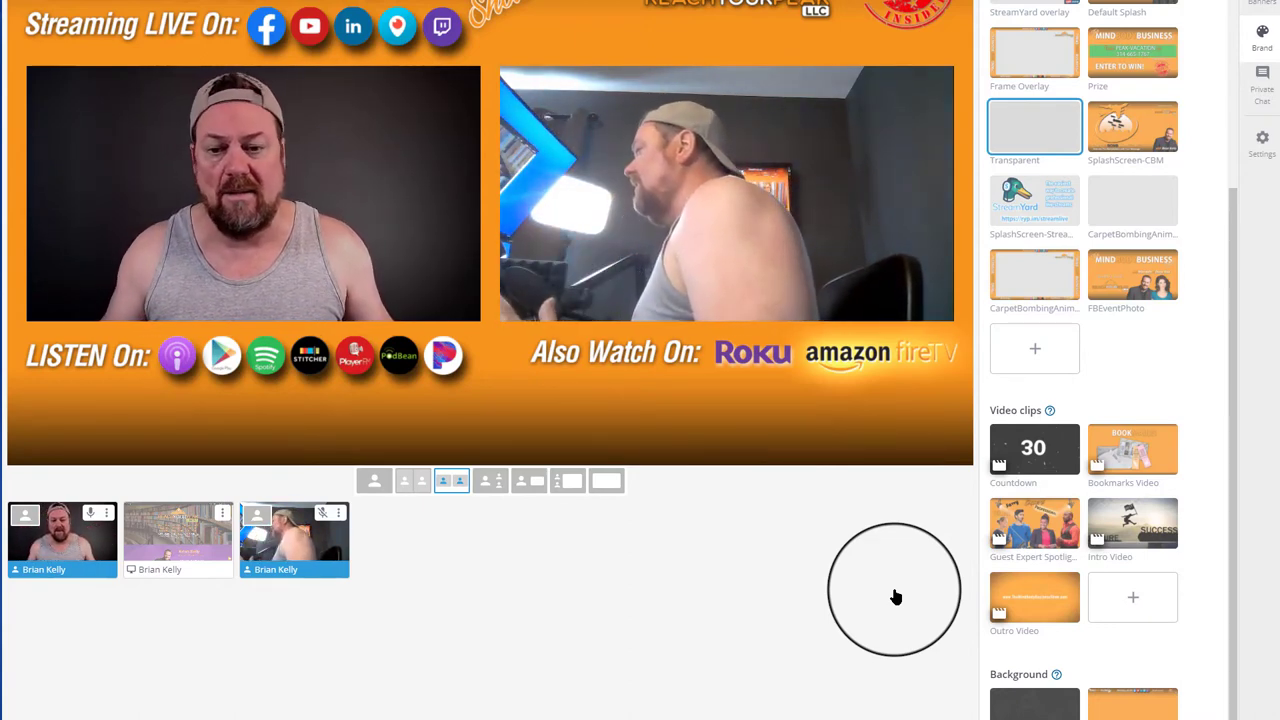
mouse_move(296, 548)
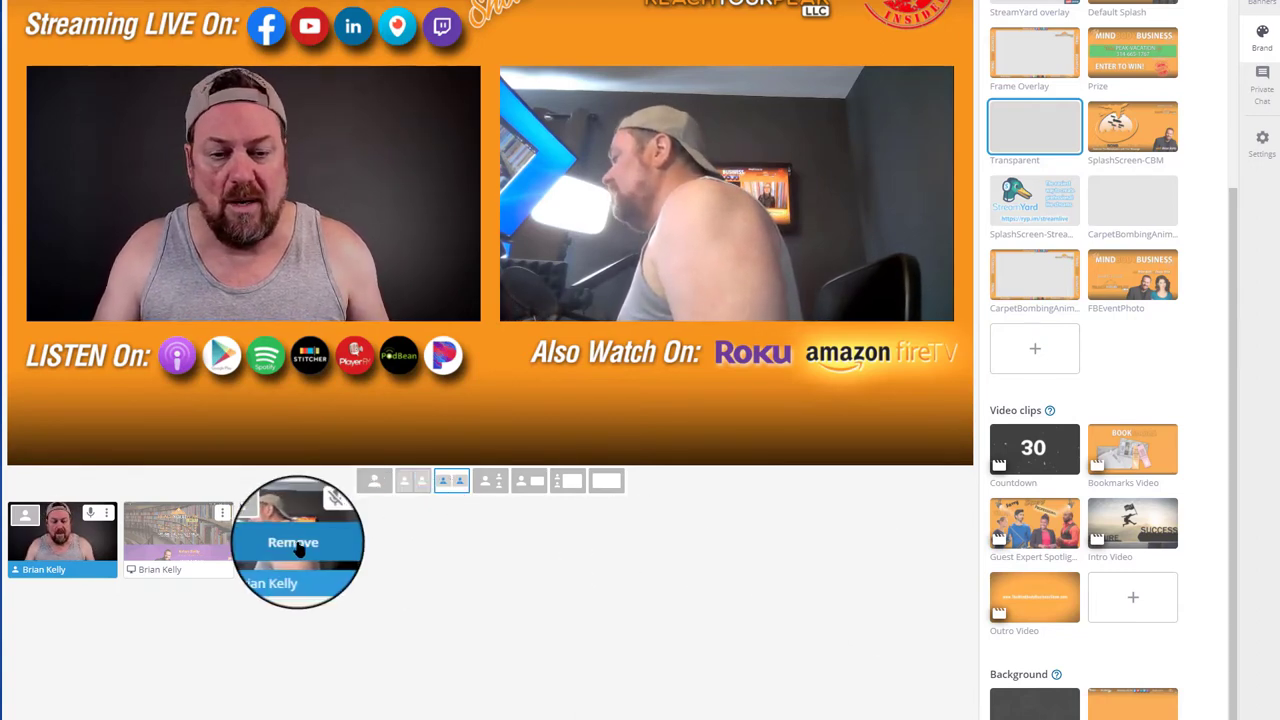
Clear both cameras from the stage, then add the front and side-angle cameras back together.
left_click(296, 548)
left_click(55, 545)
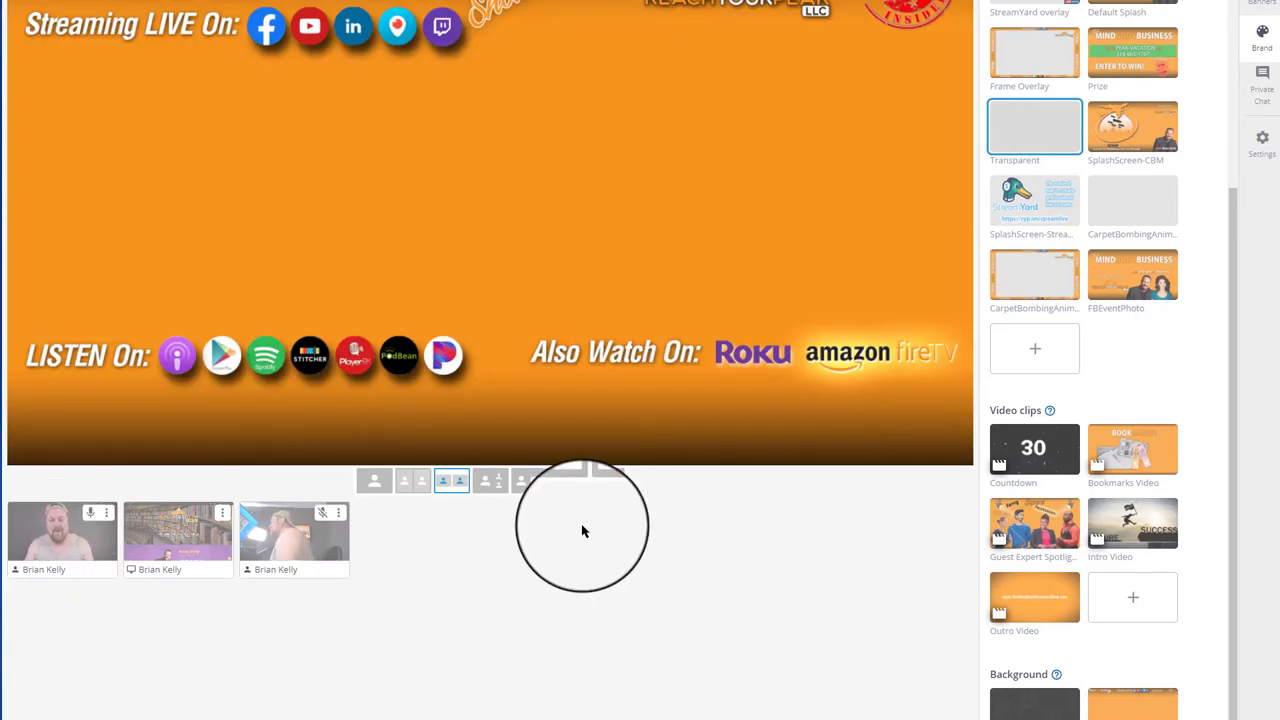
mouse_move(72, 545)
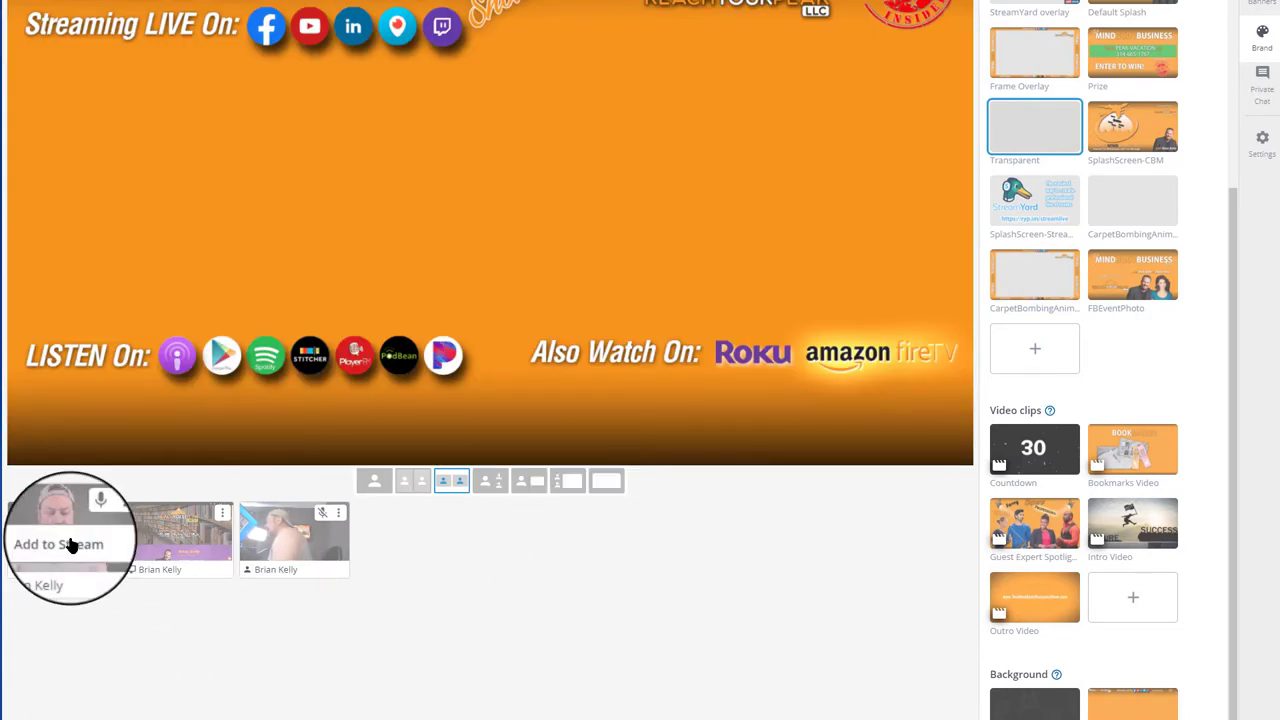
left_click(63, 545)
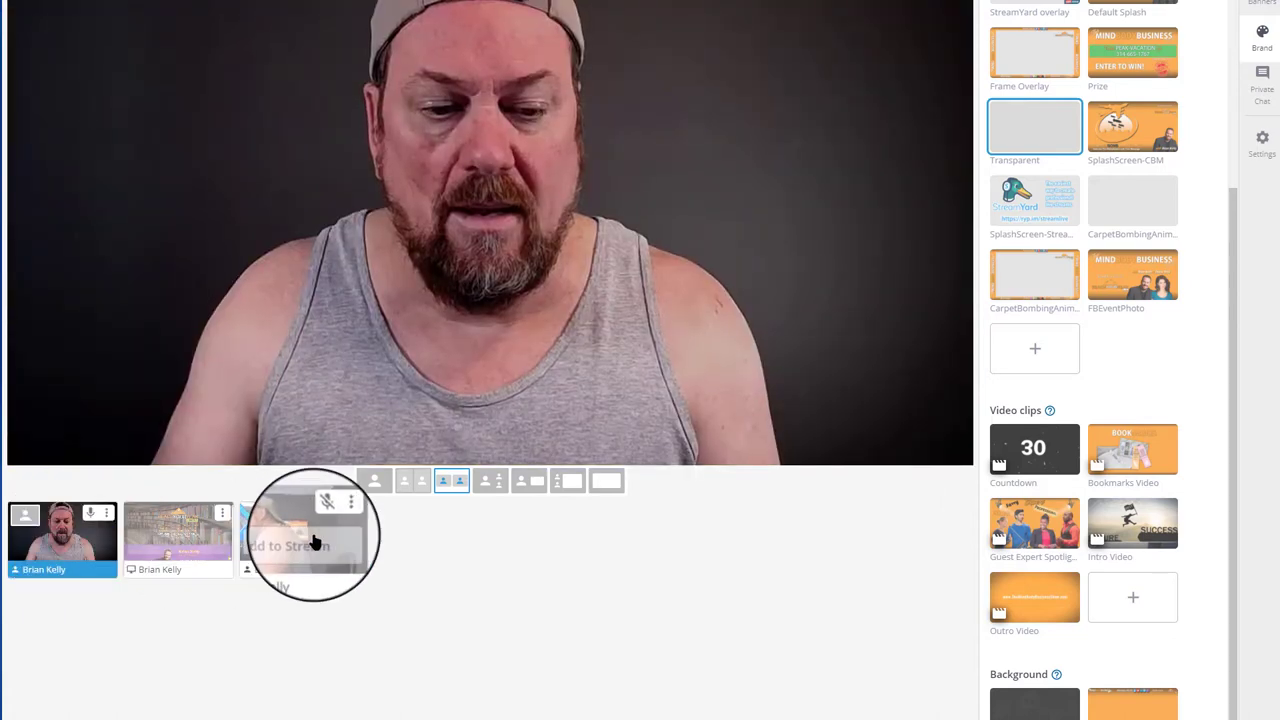
left_click(300, 540)
mouse_move(172, 542)
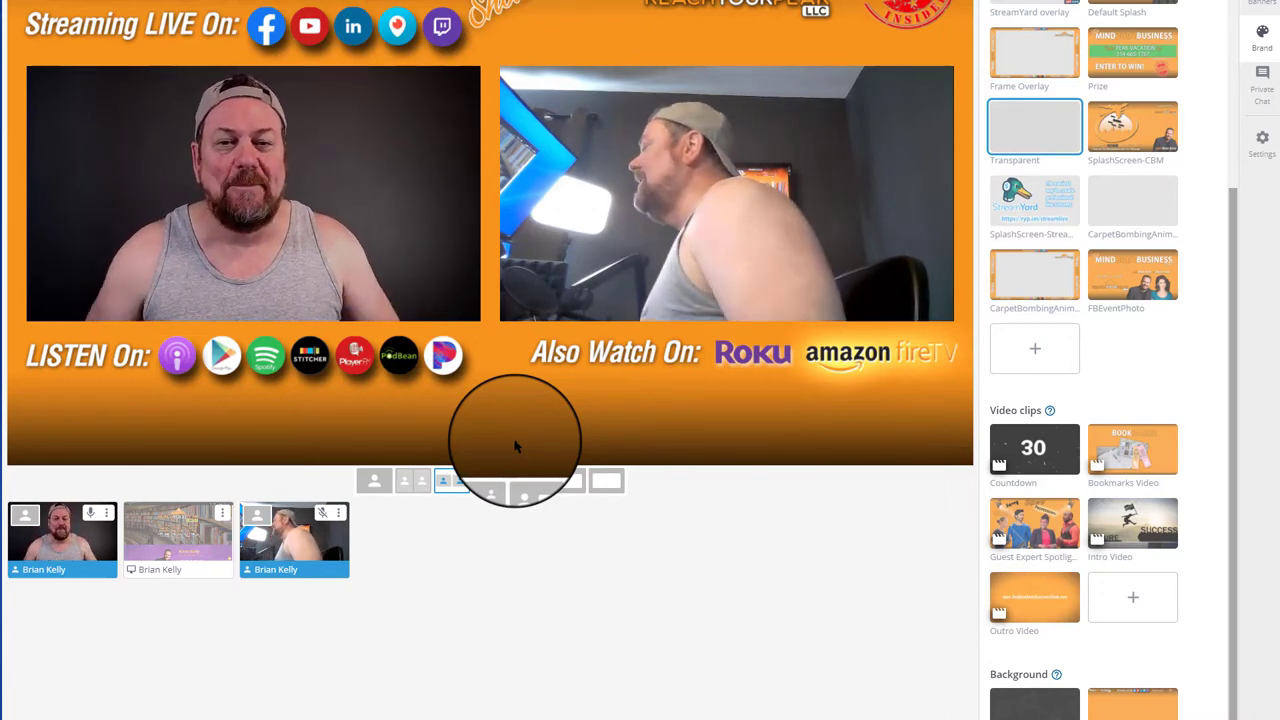
Apply the orange Mind Body Business Frame Overlay, solo the side camera, then solo the front camera.
left_click(1035, 52)
left_click(257, 514)
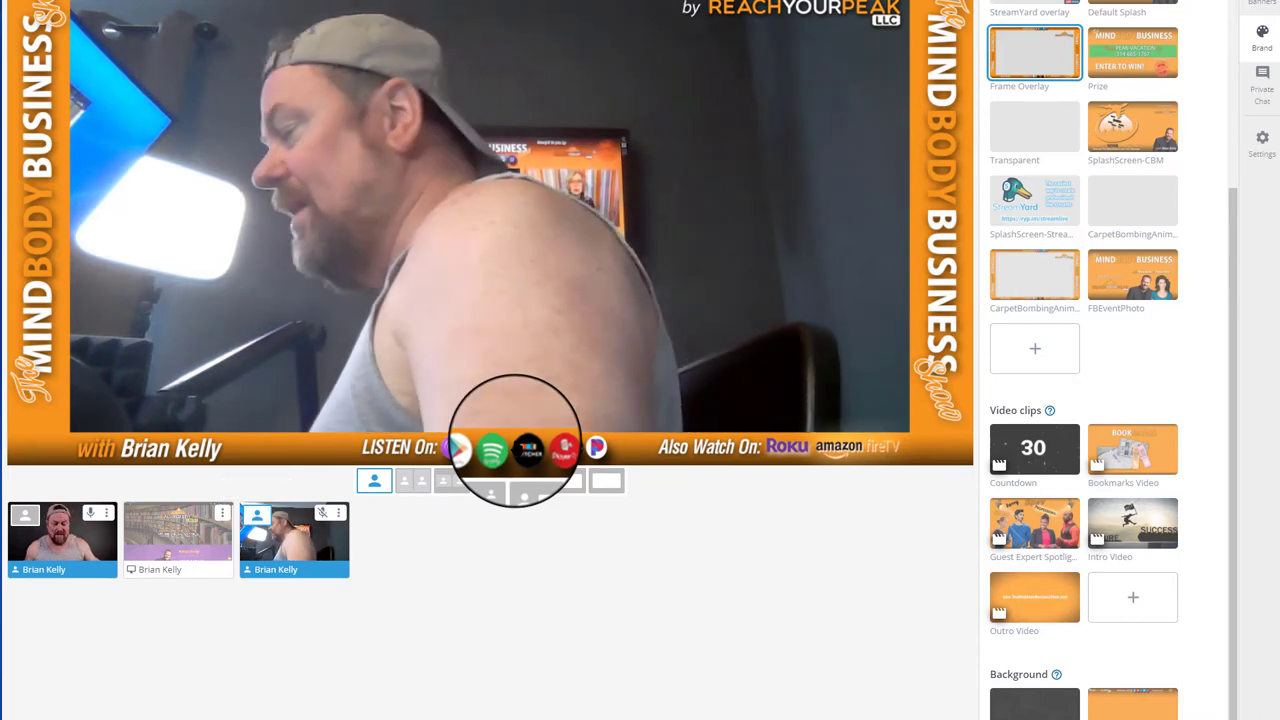
left_click(25, 514)
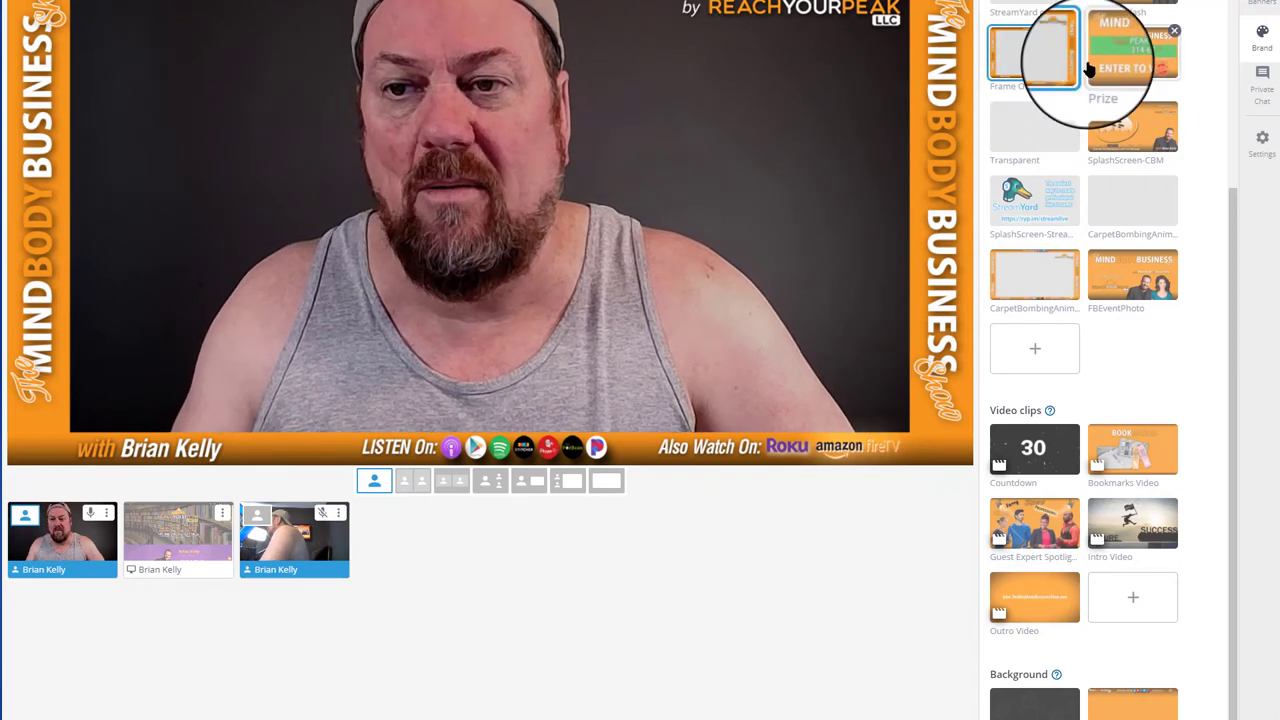
Toggle the Frame Overlay off and on twice, leaving it applied, then drag Stream Deck over the preview.
left_click(1028, 62)
left_click(1028, 62)
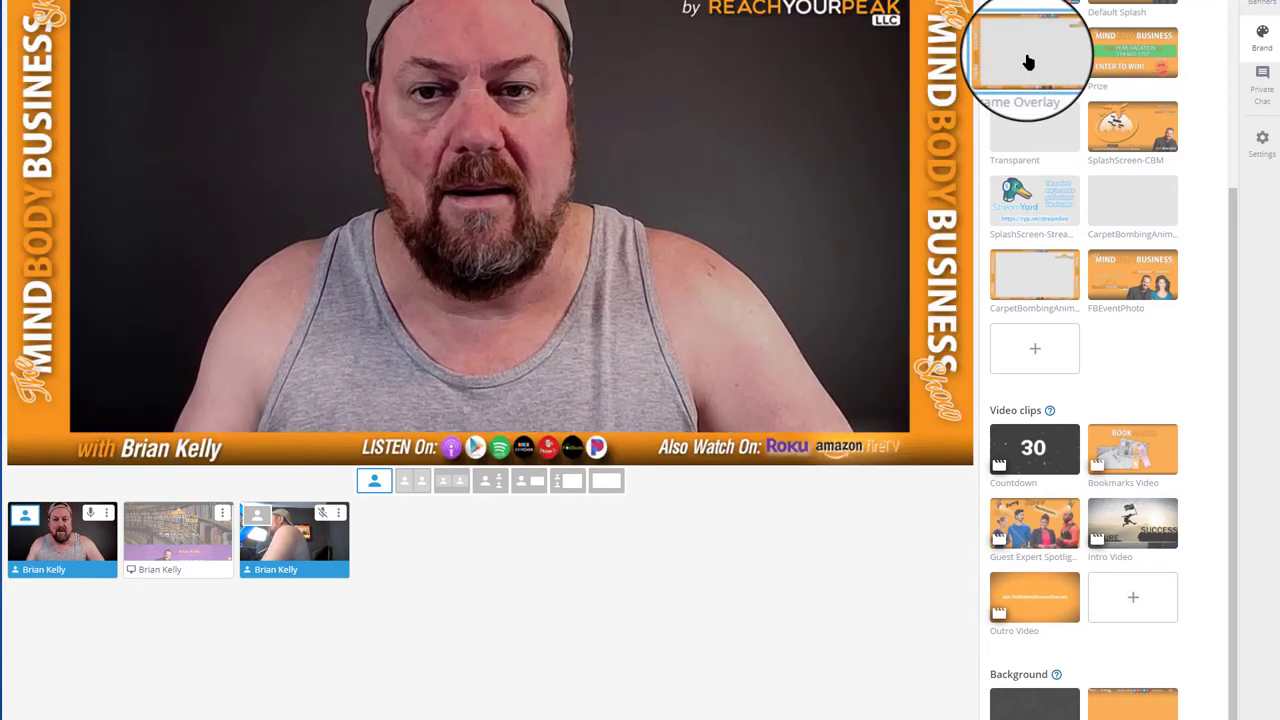
left_click(1028, 62)
left_click(1028, 62)
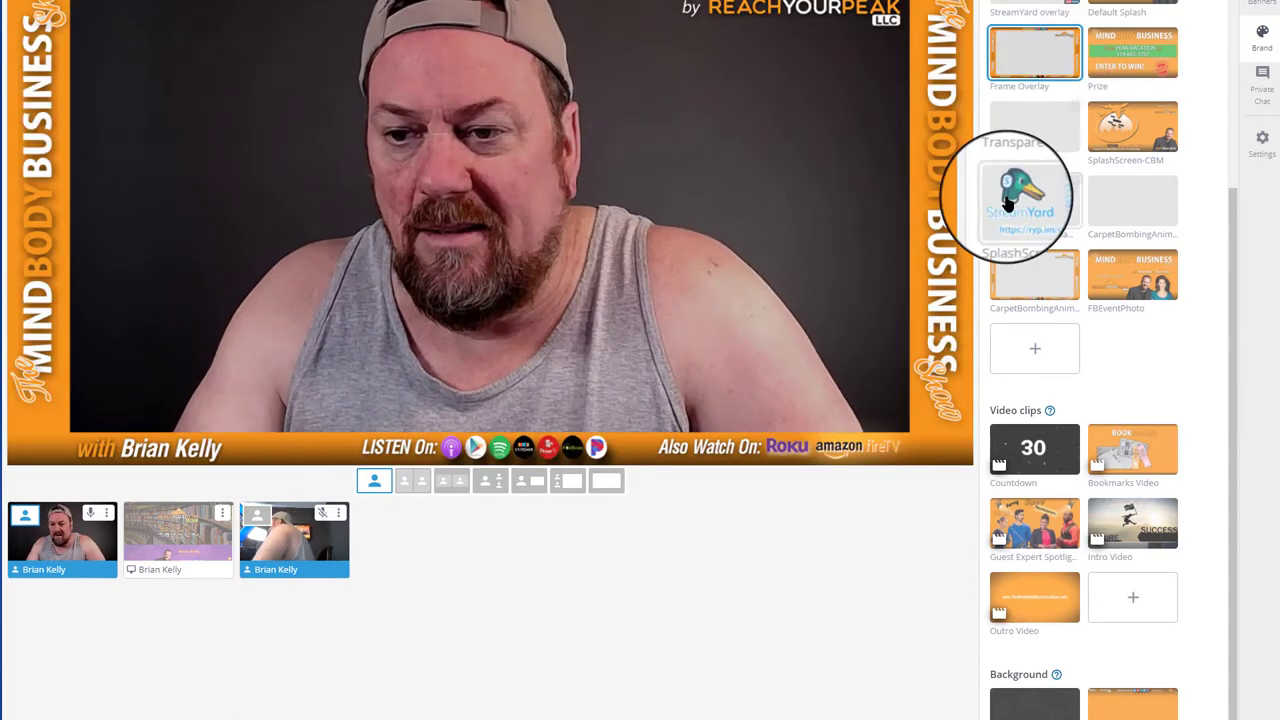
mouse_move(1046, 277)
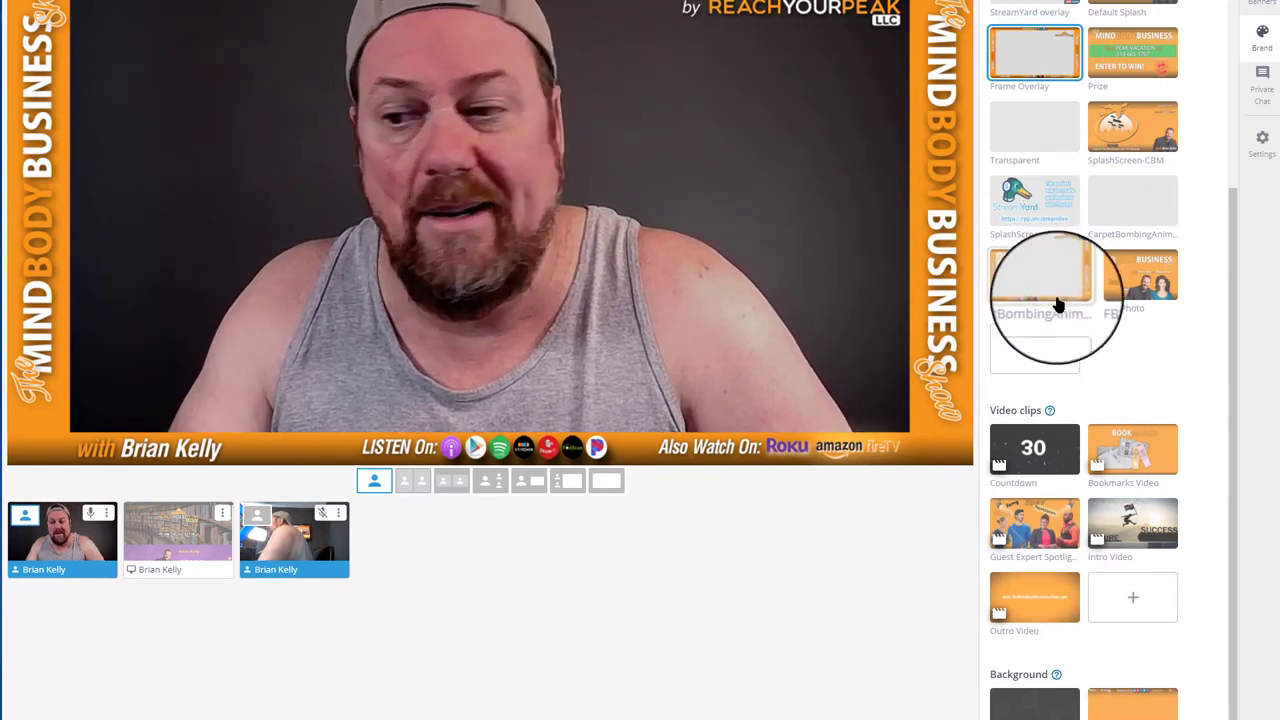
left_click_drag(1279, 285, 715, 45)
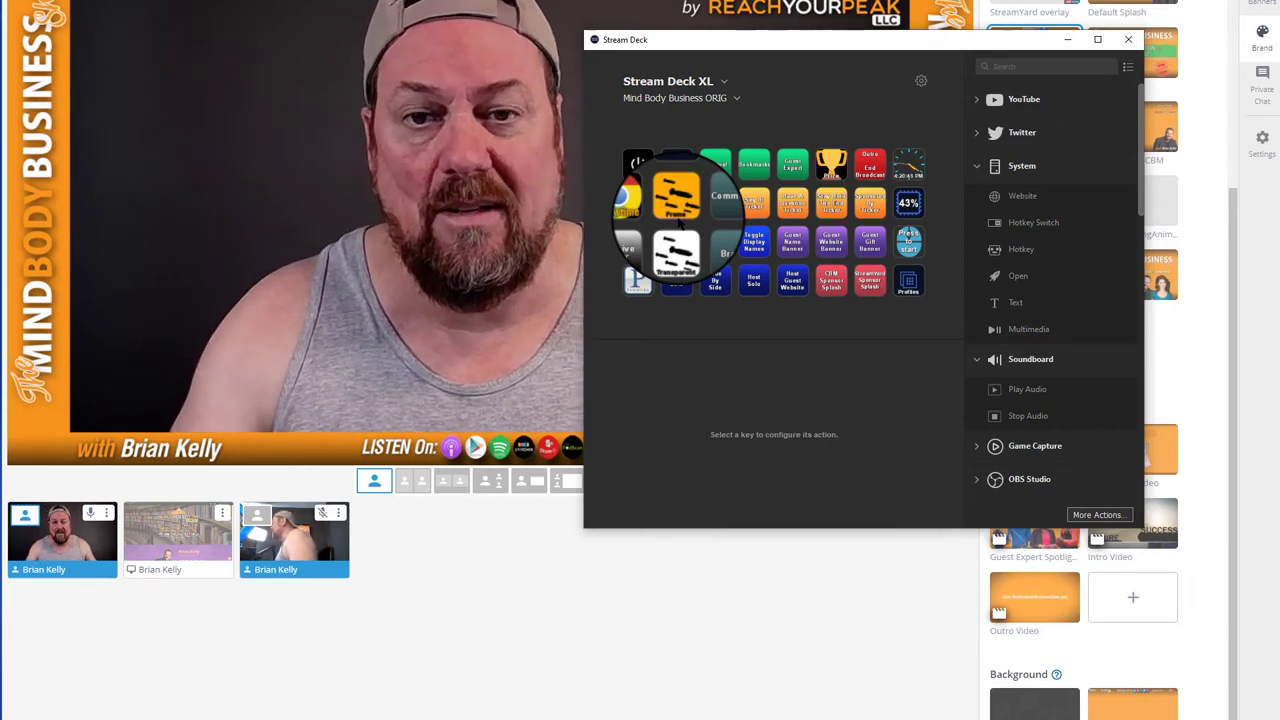
Slide the Stream Deck window to the right edge and send it behind the studio with Alt+Tab.
left_click_drag(737, 39, 1195, 45)
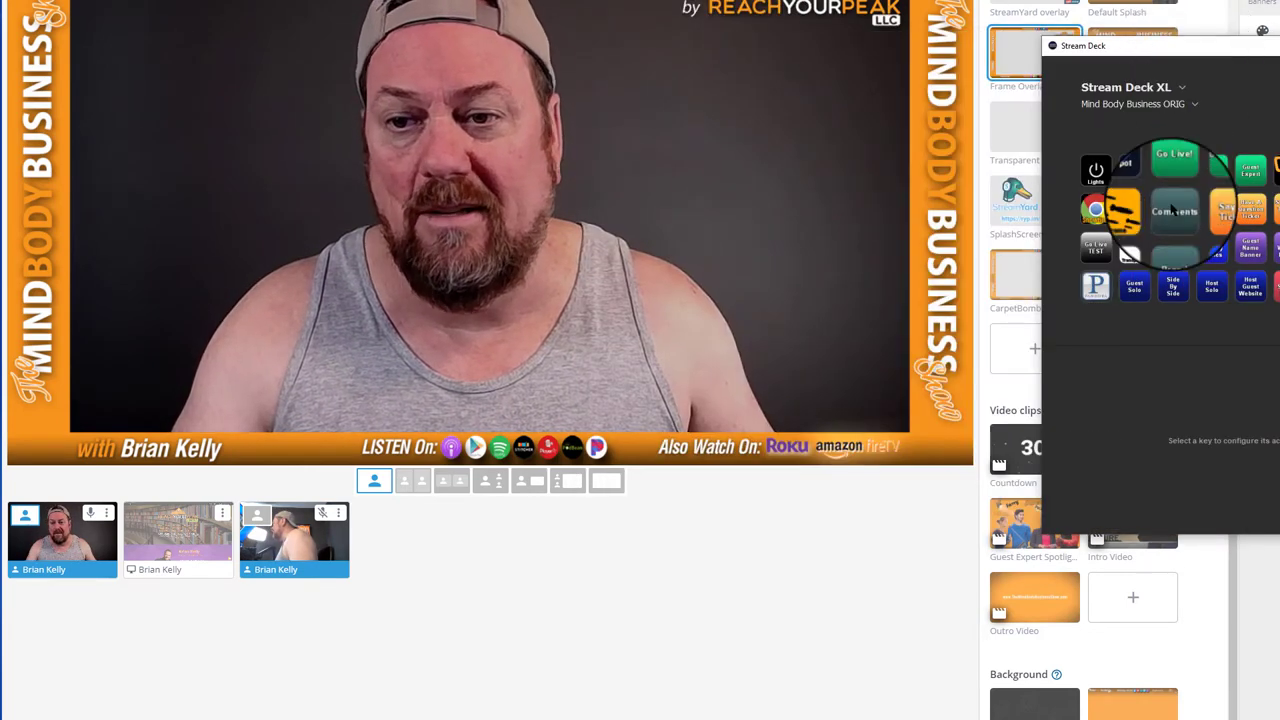
key("alt+Tab")
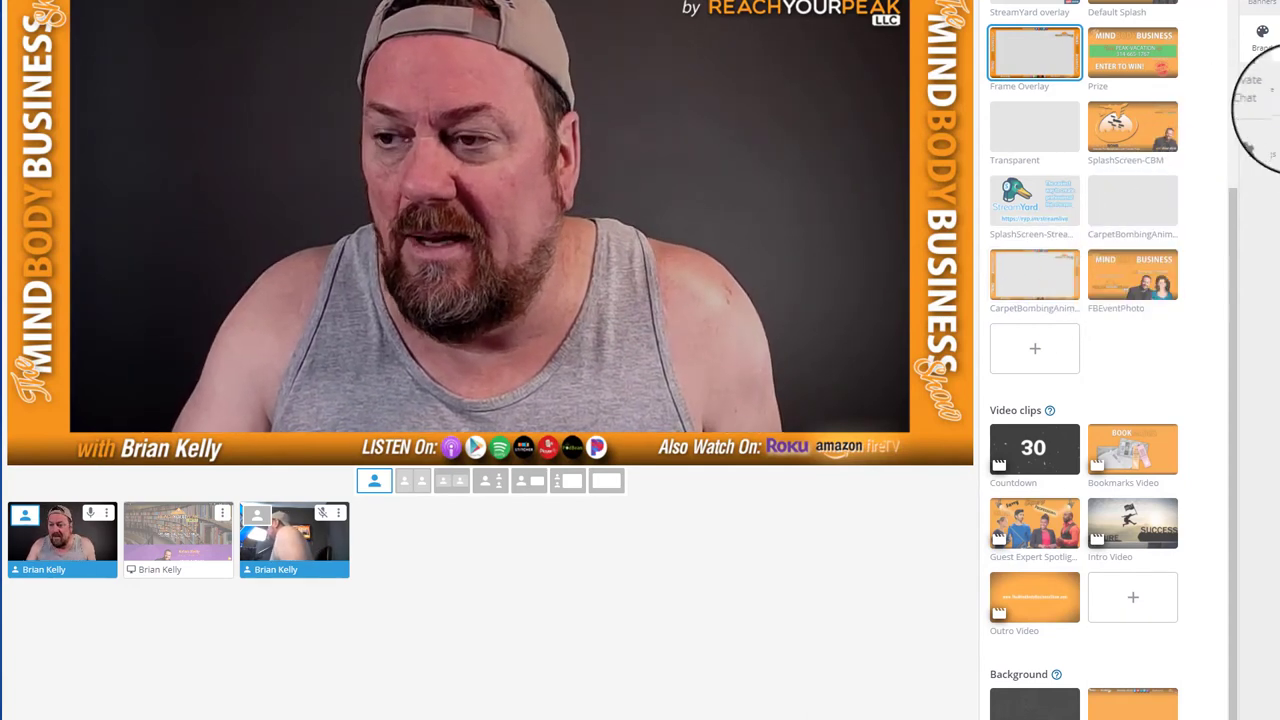
left_click_drag(1272, 48, 1279, 105)
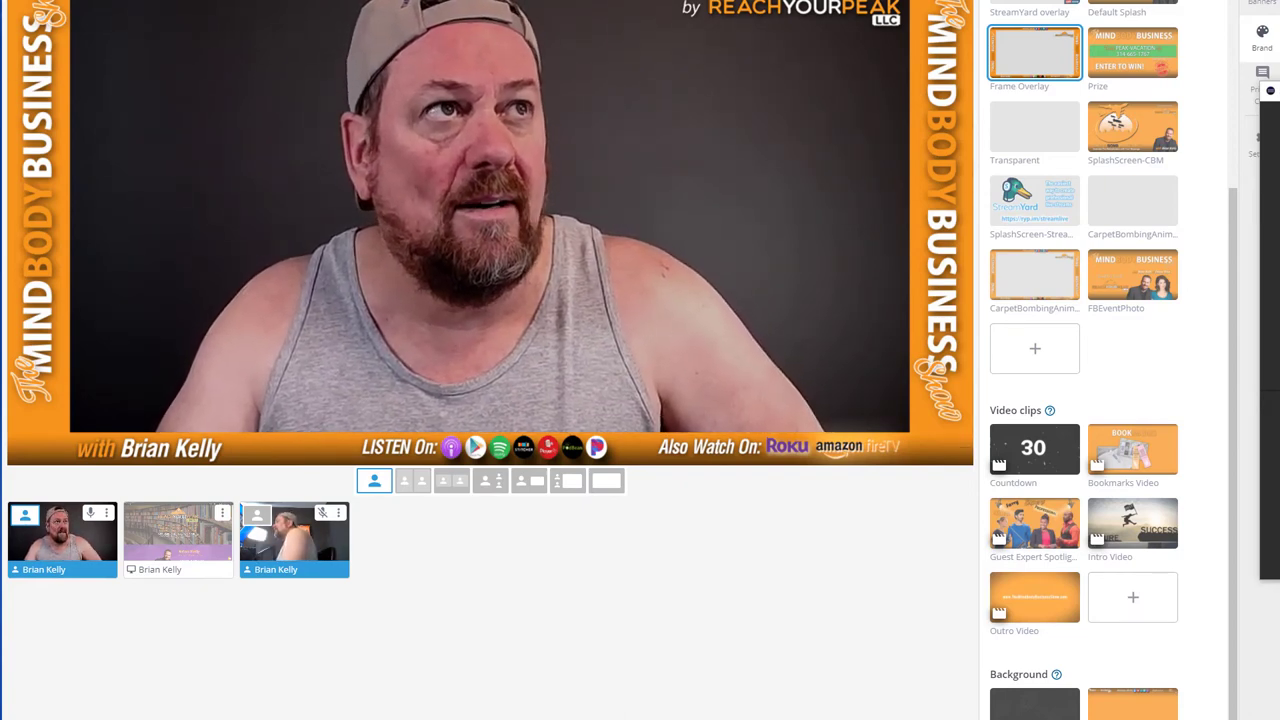
Bring MorphVOX Pro over the studio and place Stream Deck down-left beneath it.
left_click_drag(0, 160, 797, 63)
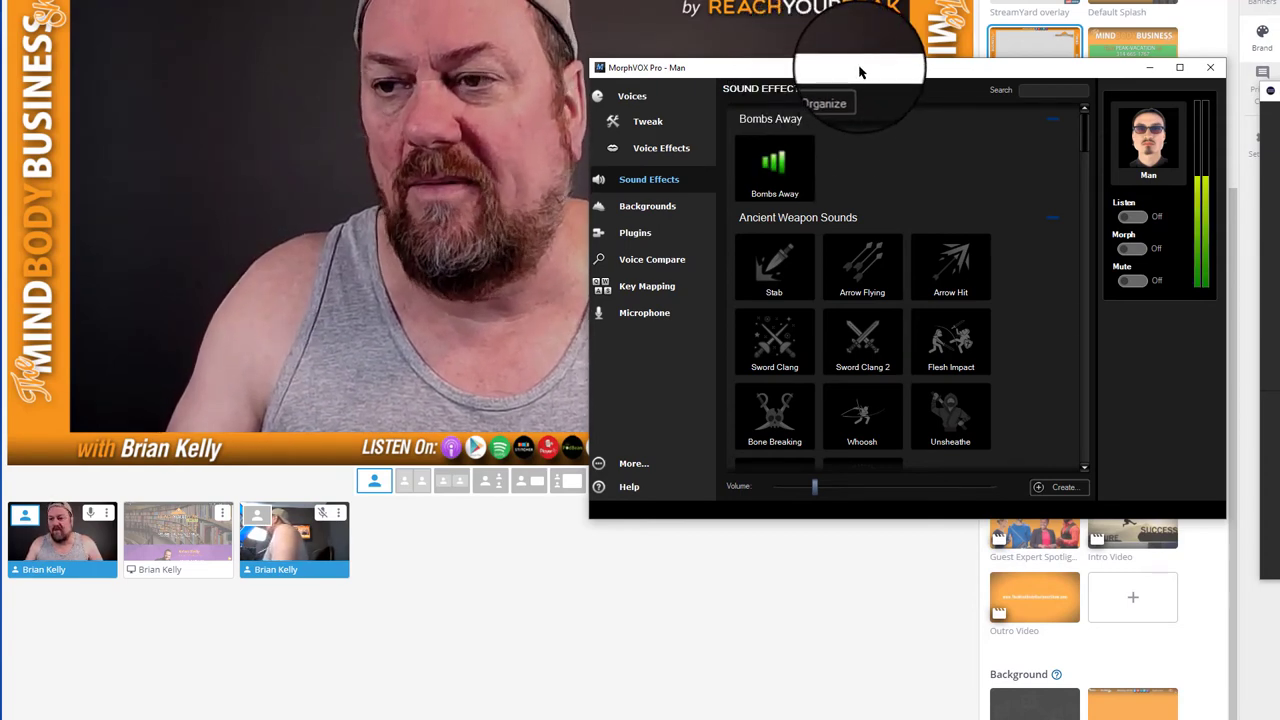
left_click_drag(857, 63, 875, 70)
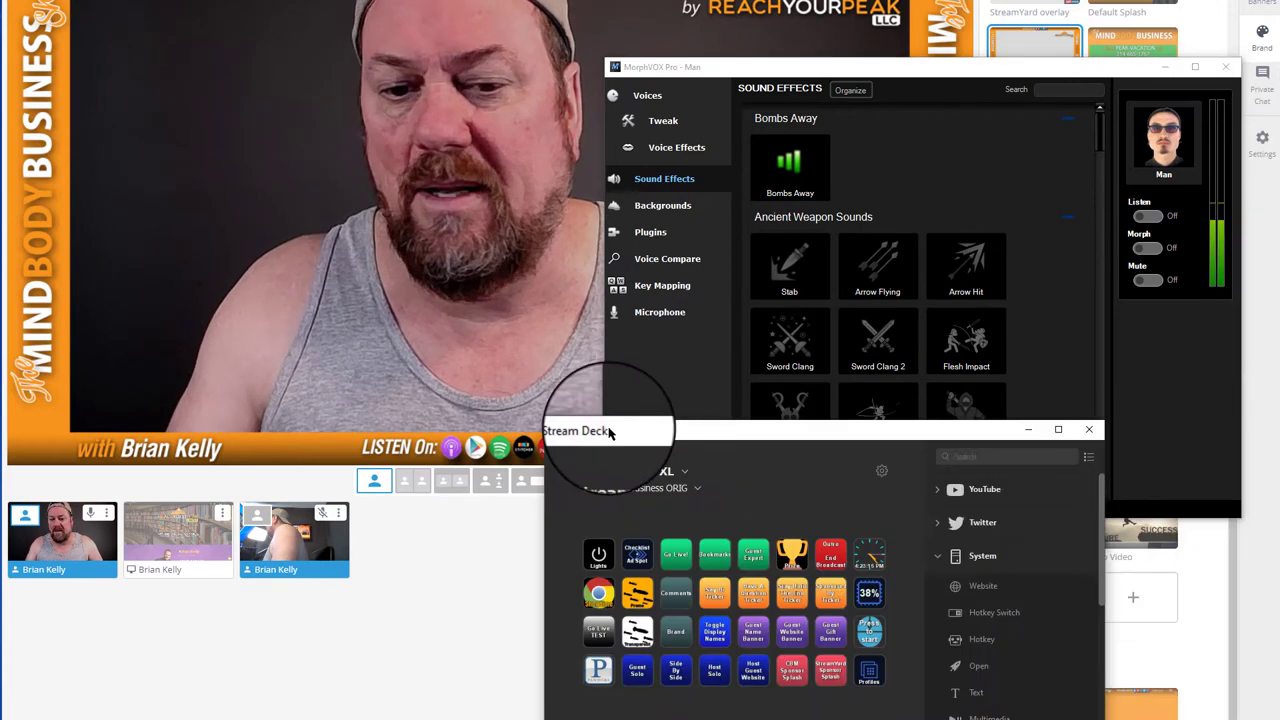
left_click_drag(512, 429, 186, 227)
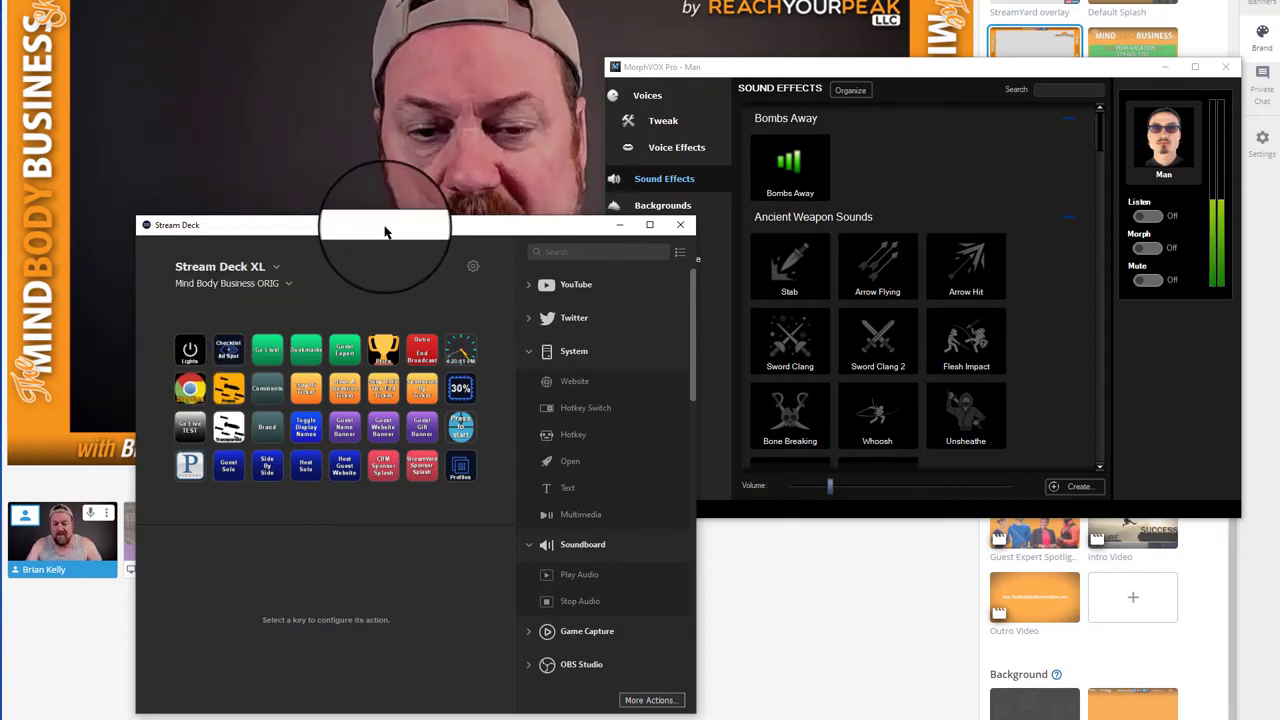
left_click_drag(386, 231, 324, 321)
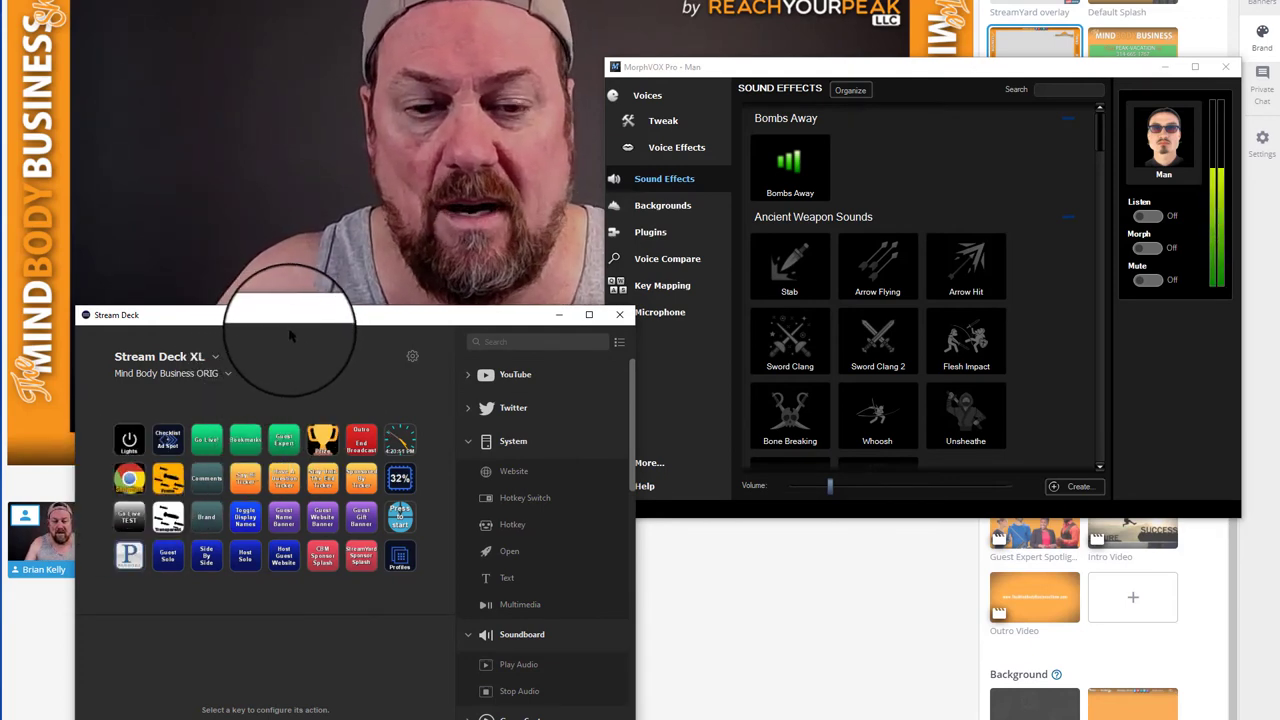
Bring MorphVOX Pro to the front, browse the Voices list, then return to Sound Effects.
left_click(829, 70)
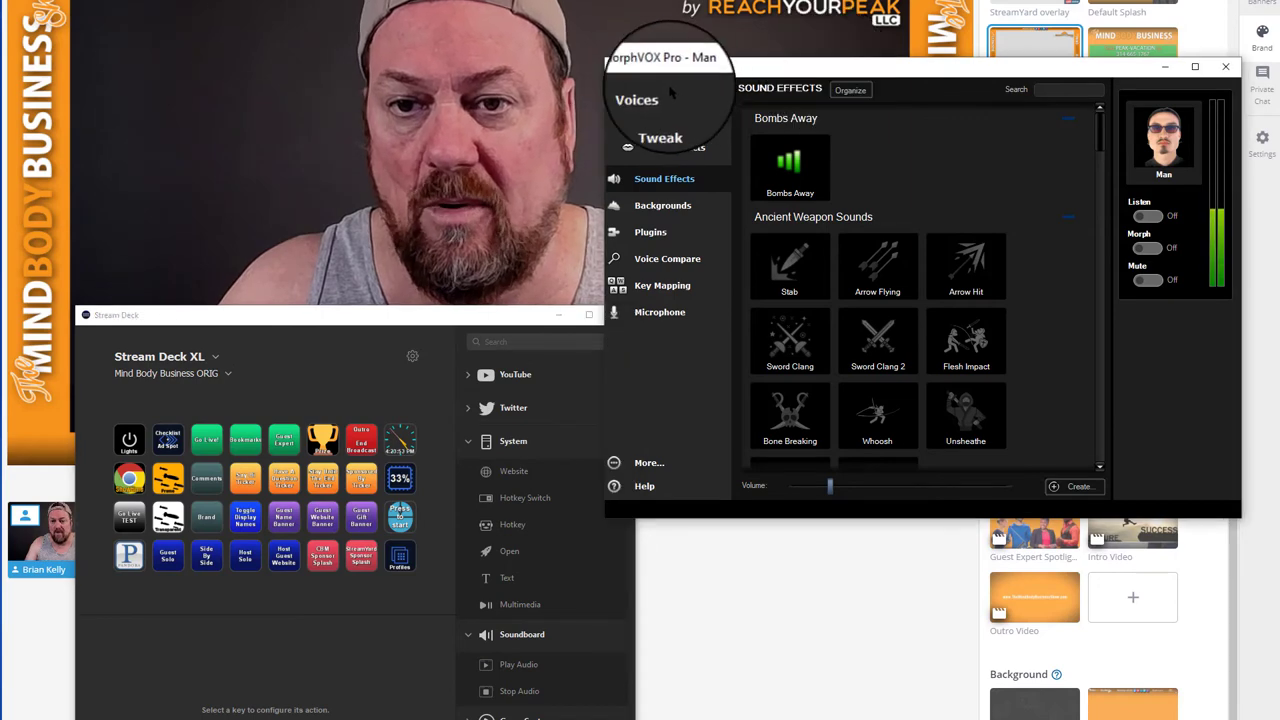
left_click(710, 93)
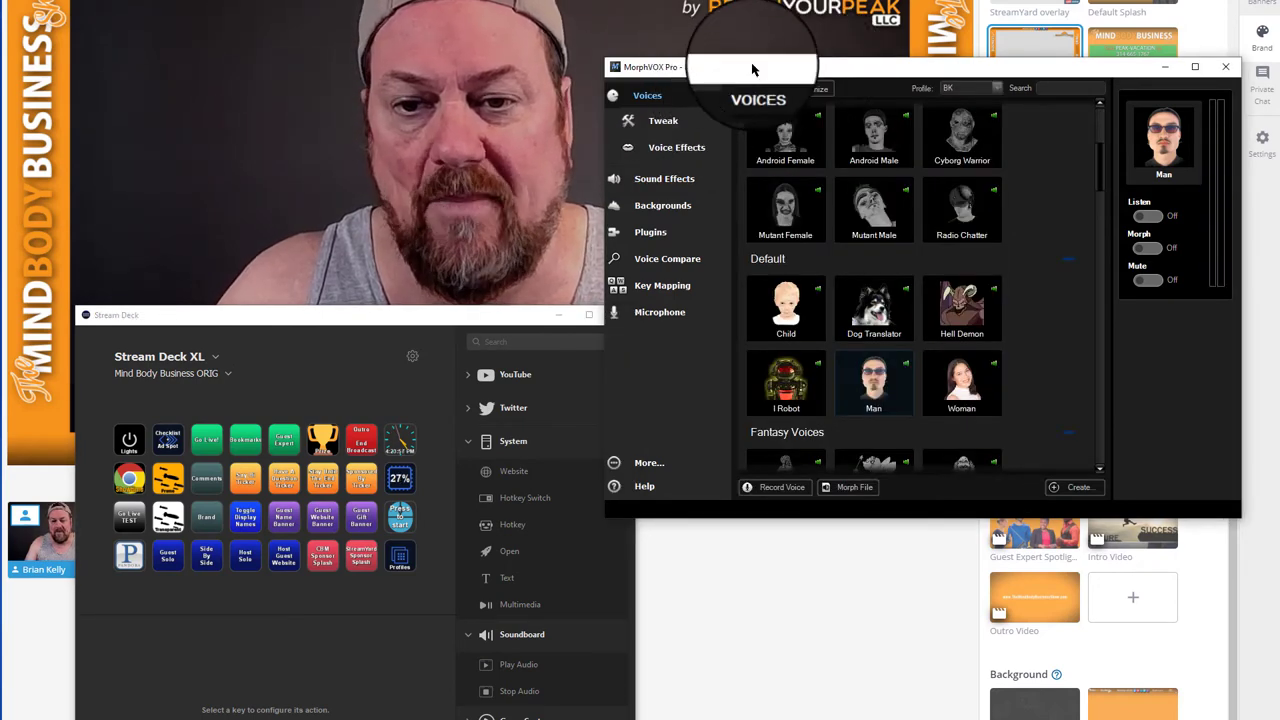
left_click(665, 188)
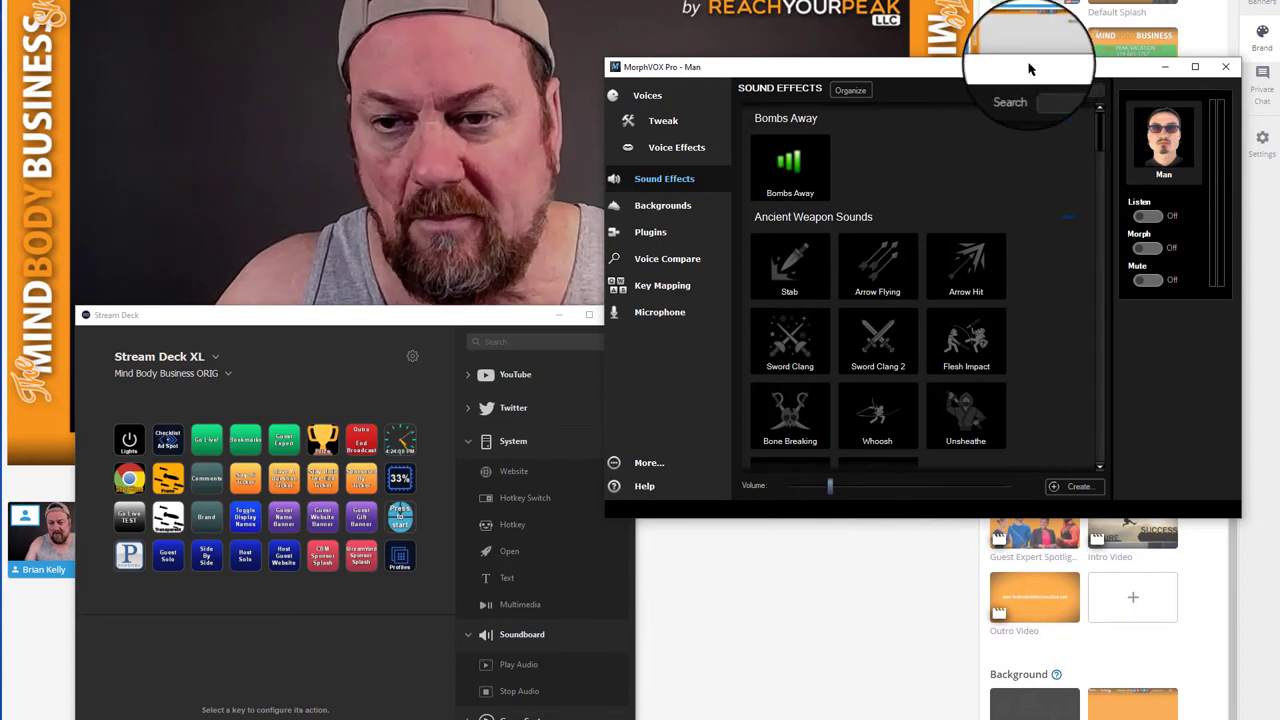
Lower the MorphVOX Pro and Stream Deck windows below the webcam view, with MorphVOX in front.
left_click_drag(1025, 68, 1072, 150)
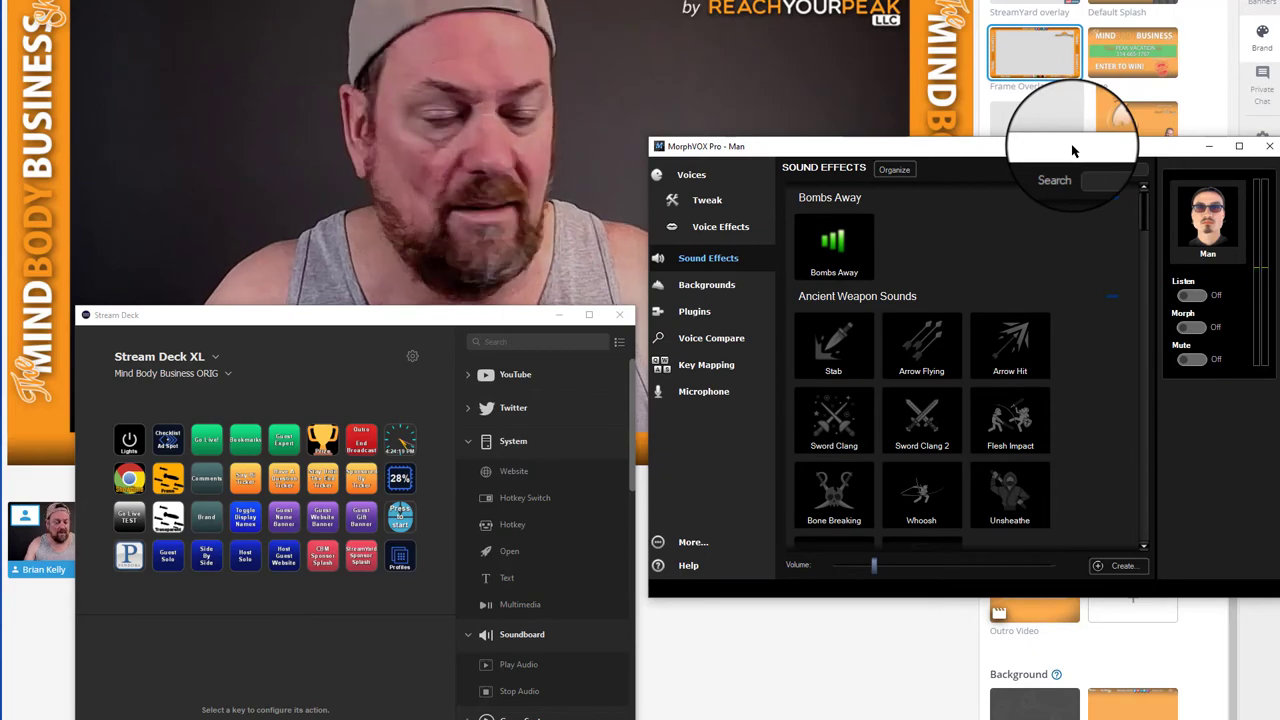
left_click_drag(1072, 150, 1057, 311)
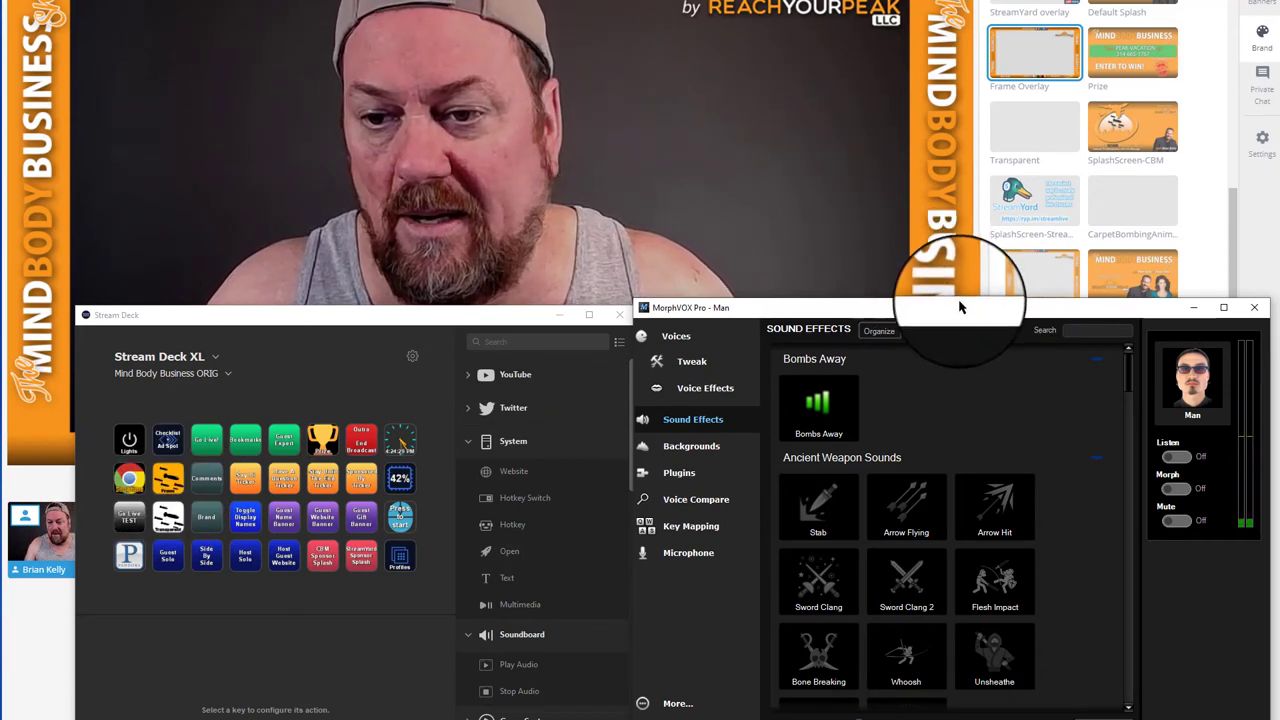
left_click_drag(966, 303, 958, 373)
left_click_drag(518, 321, 511, 384)
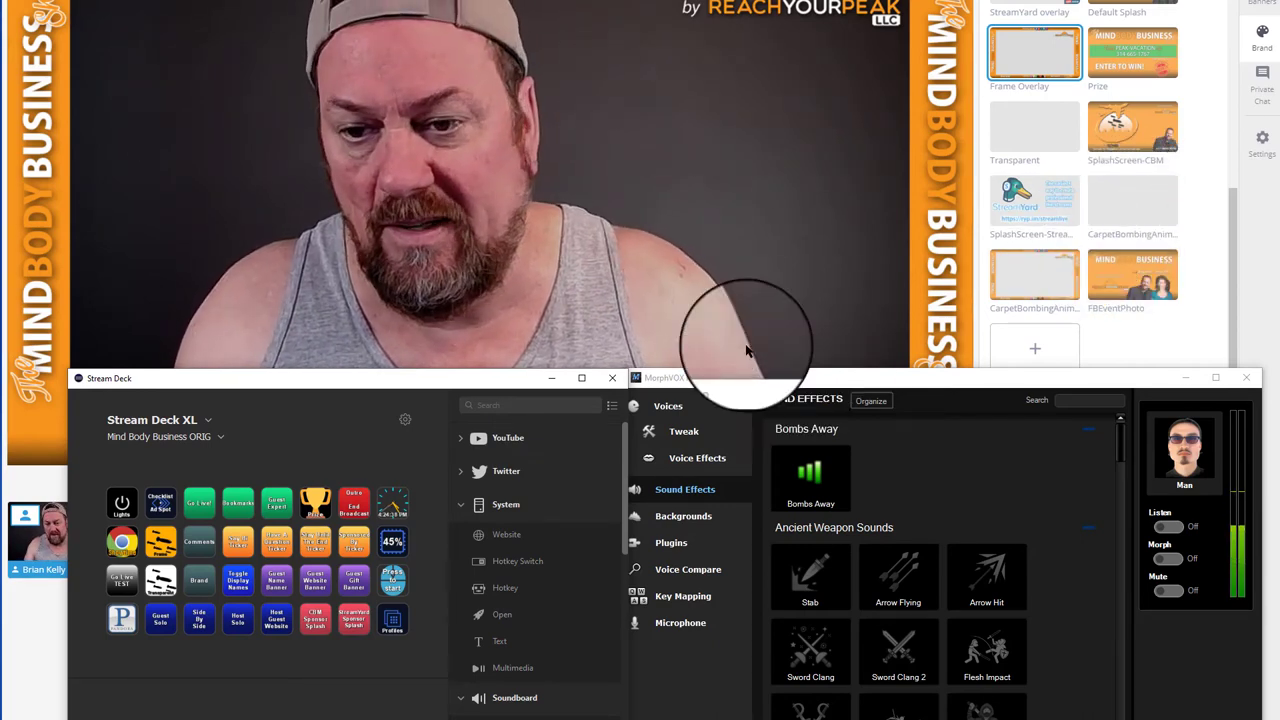
left_click(818, 389)
Play the Bombs Away effect, push Stream Deck and MorphVOX to the right edge, and open StreamYard Settings.
left_click(810, 470)
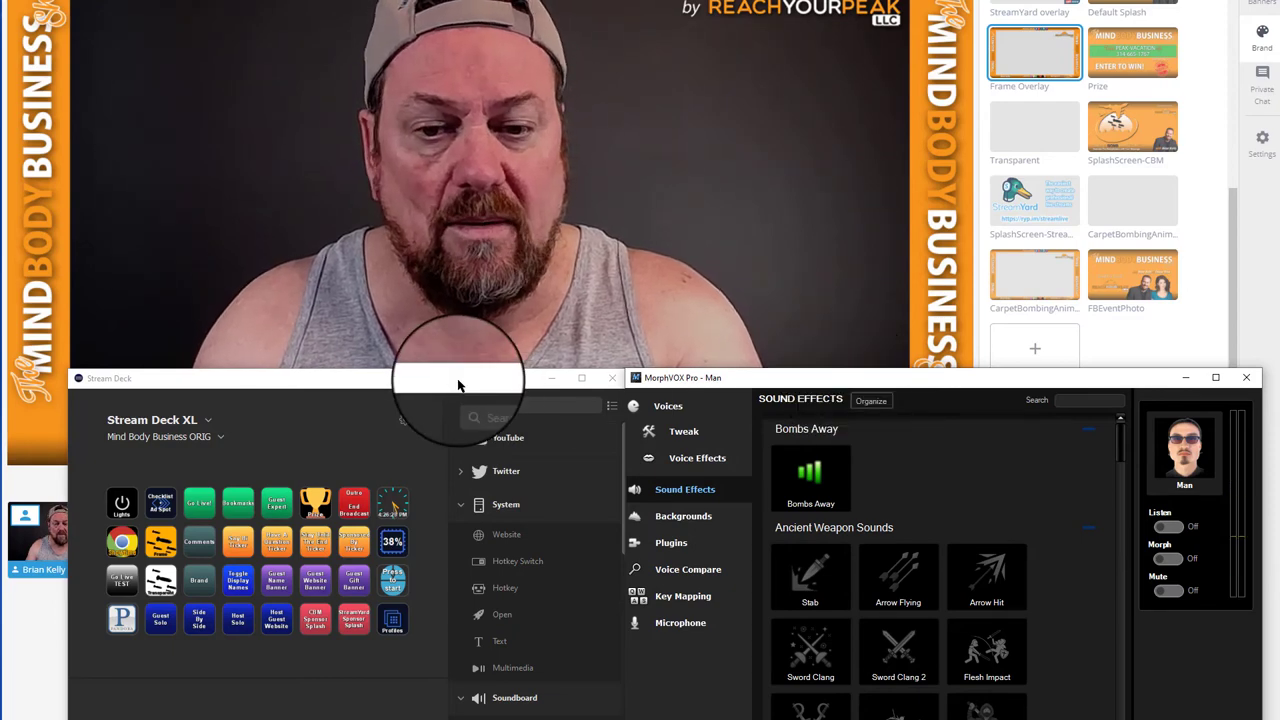
left_click_drag(471, 378, 1279, 331)
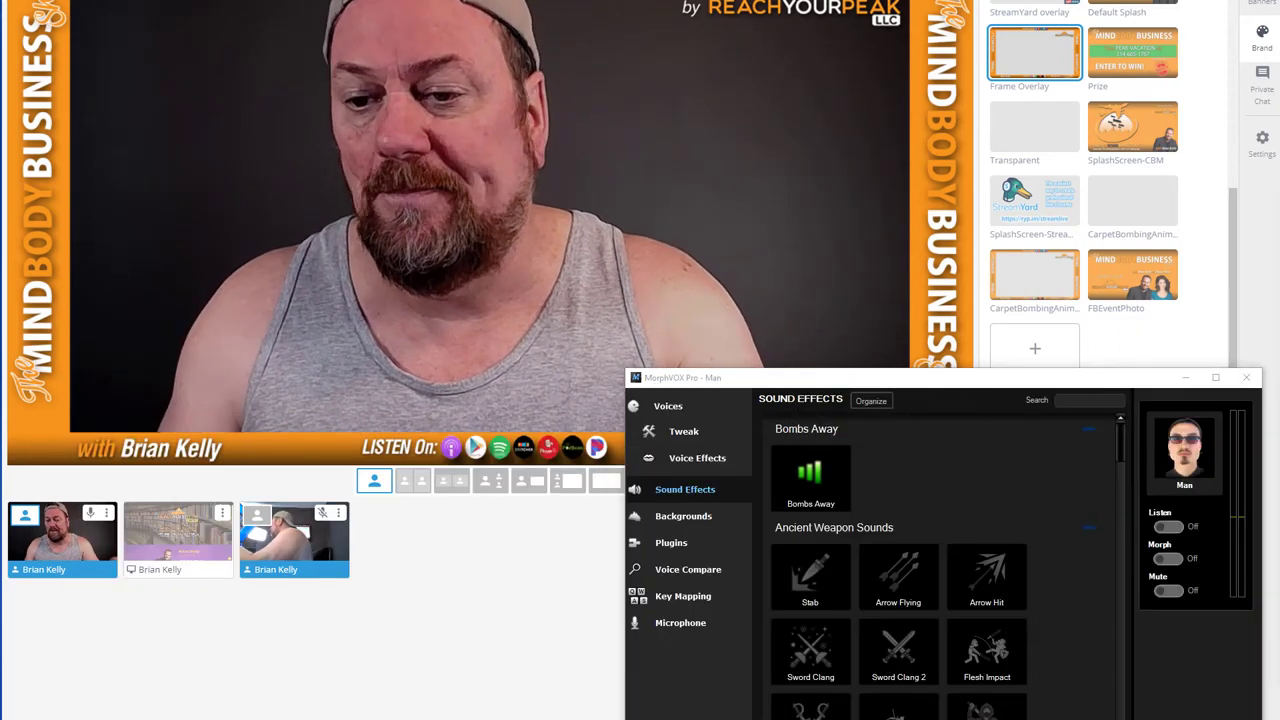
left_click_drag(979, 387, 1279, 0)
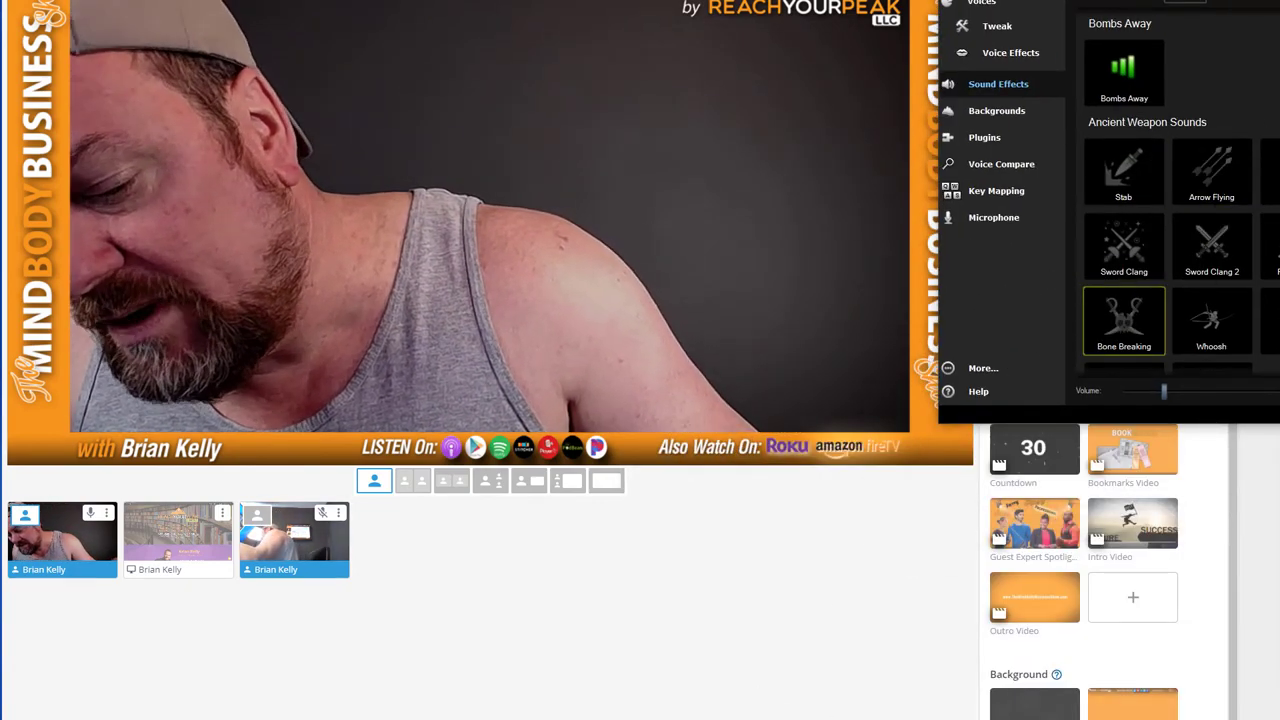
key("alt+Tab")
left_click(1262, 137)
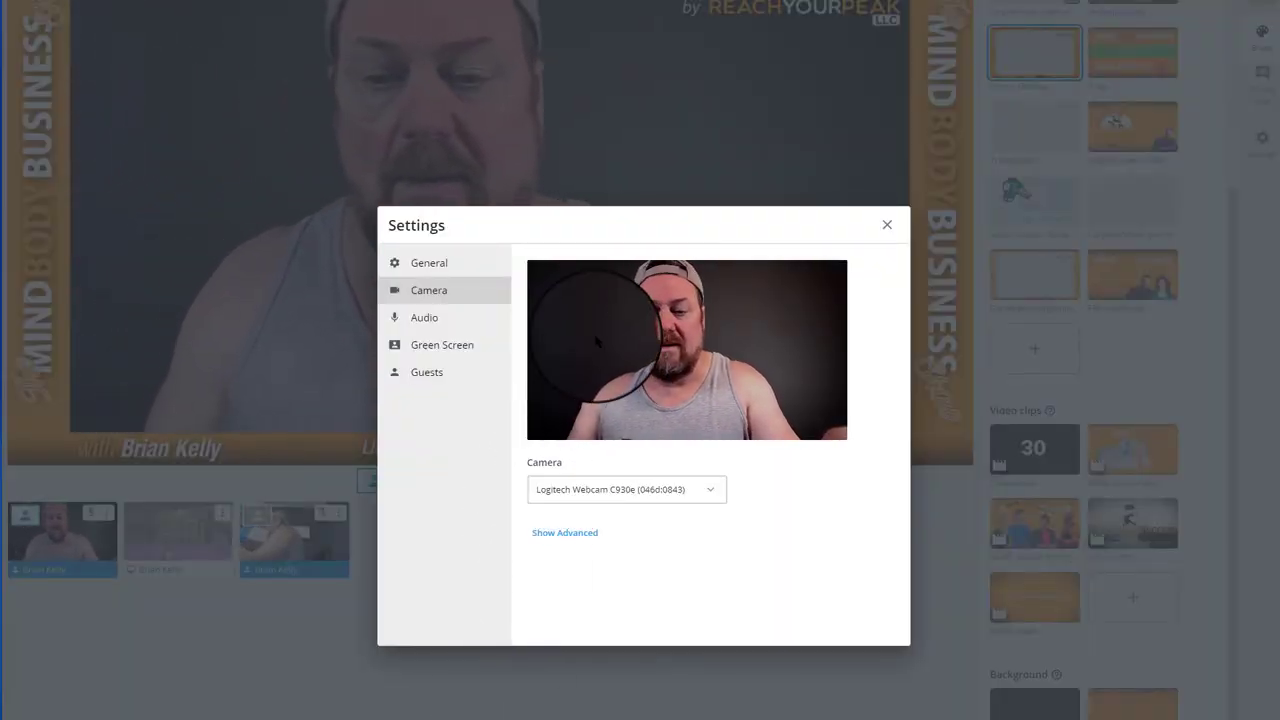
In Audio settings, confirm the mic stays Default - Microphone (Screaming Bee Audio).
left_click(422, 318)
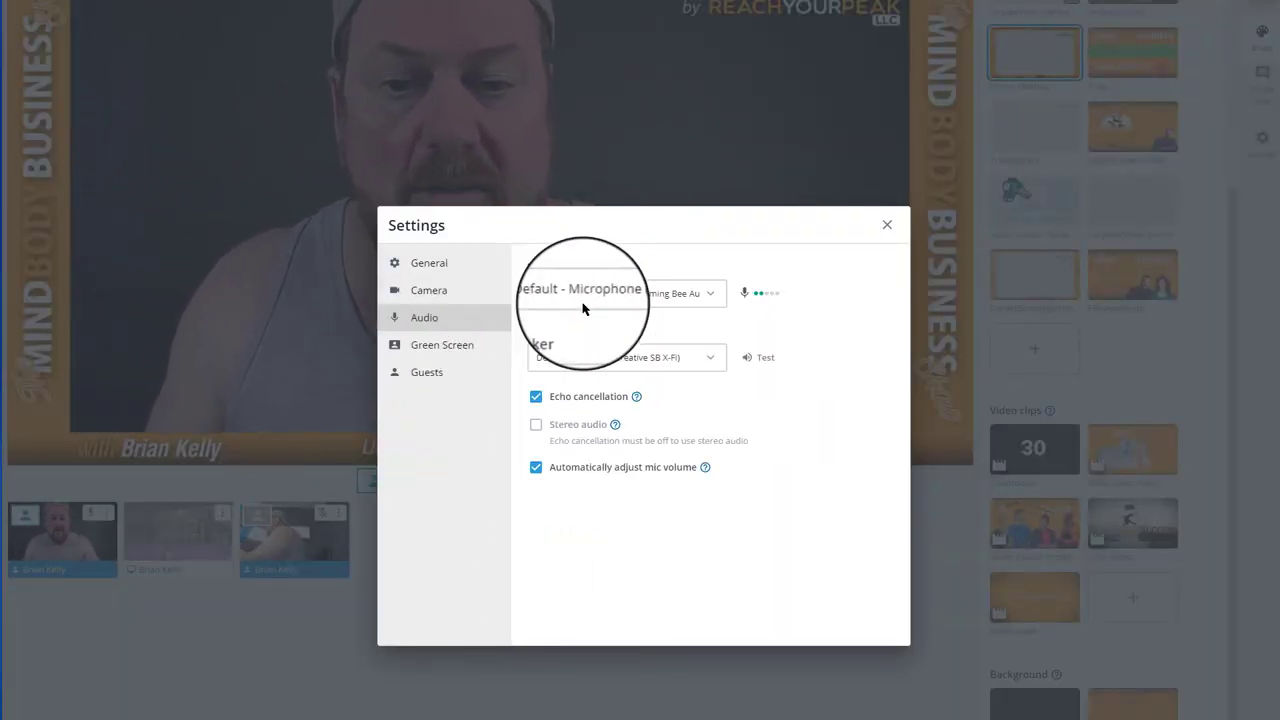
left_click(682, 298)
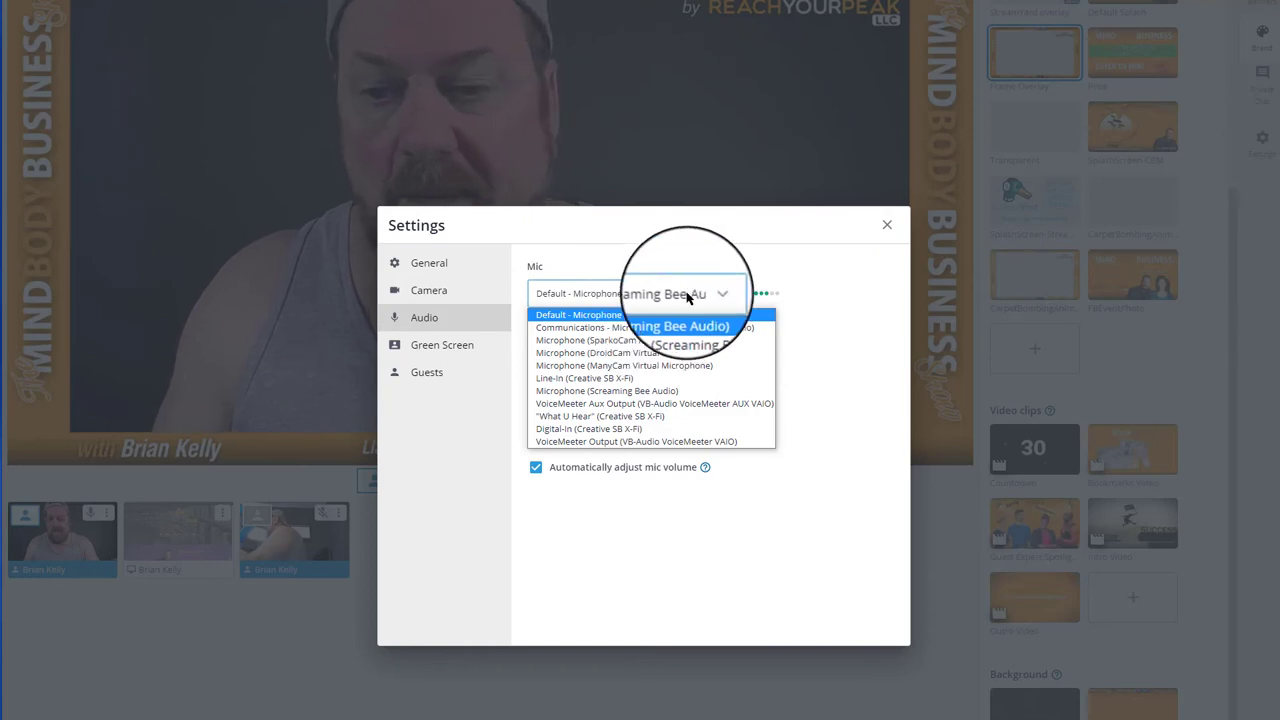
left_click(709, 256)
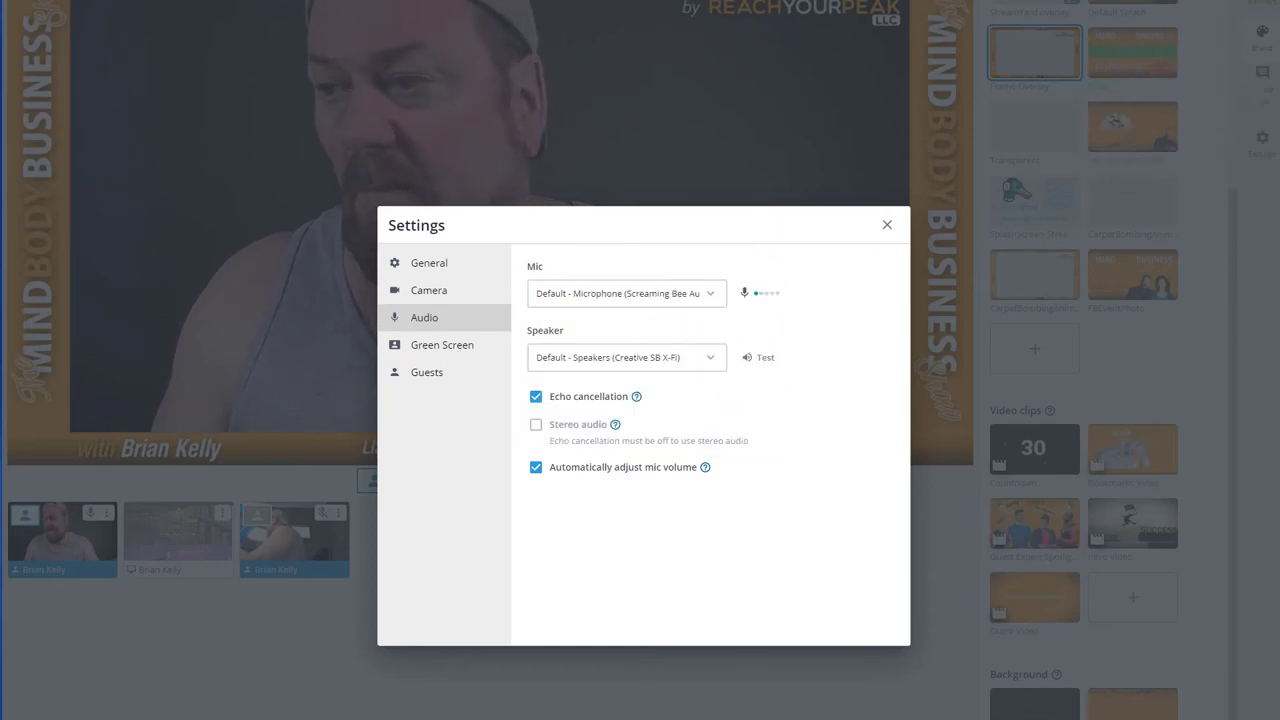
left_click_drag(1279, 10, 957, 71)
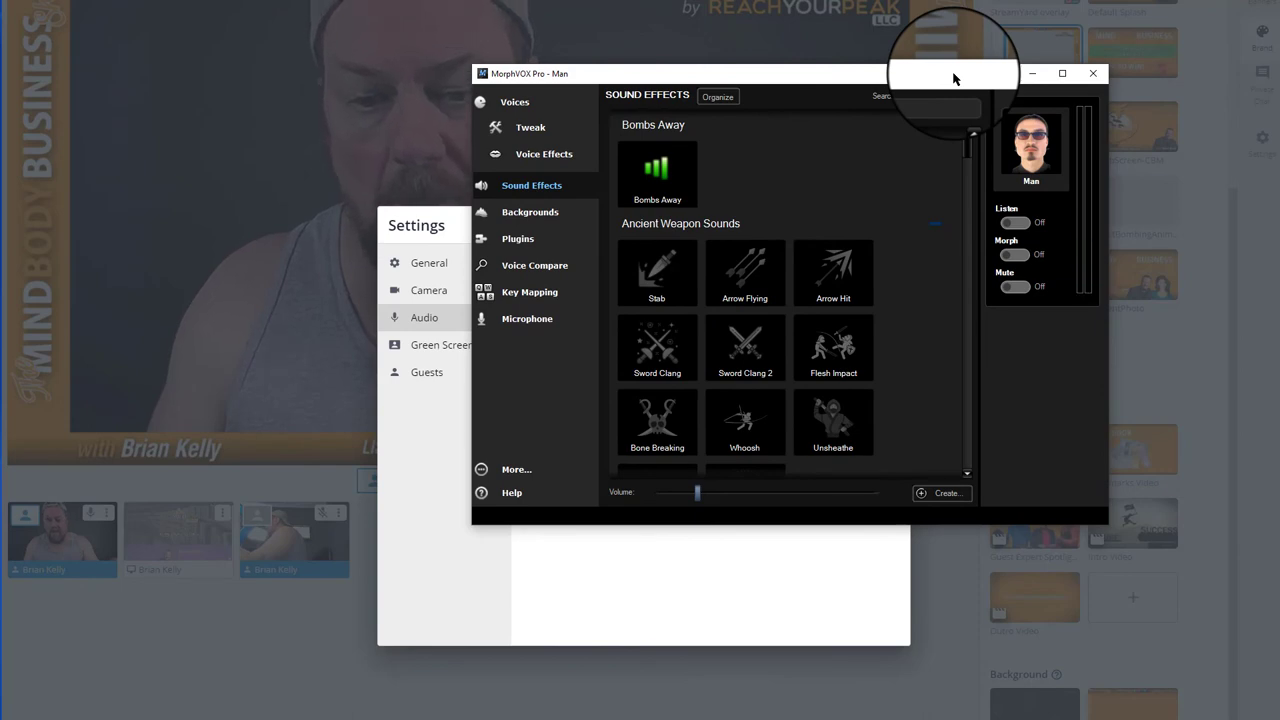
left_click_drag(953, 78, 0, 240)
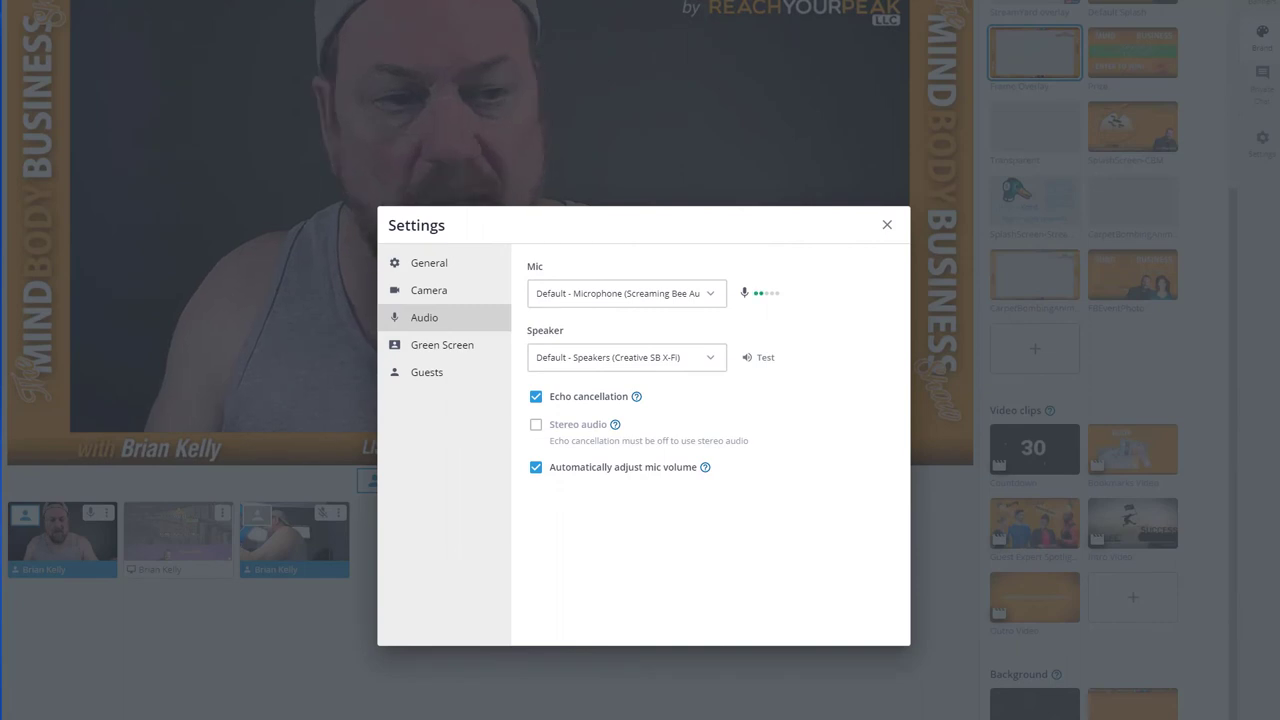
left_click(652, 294)
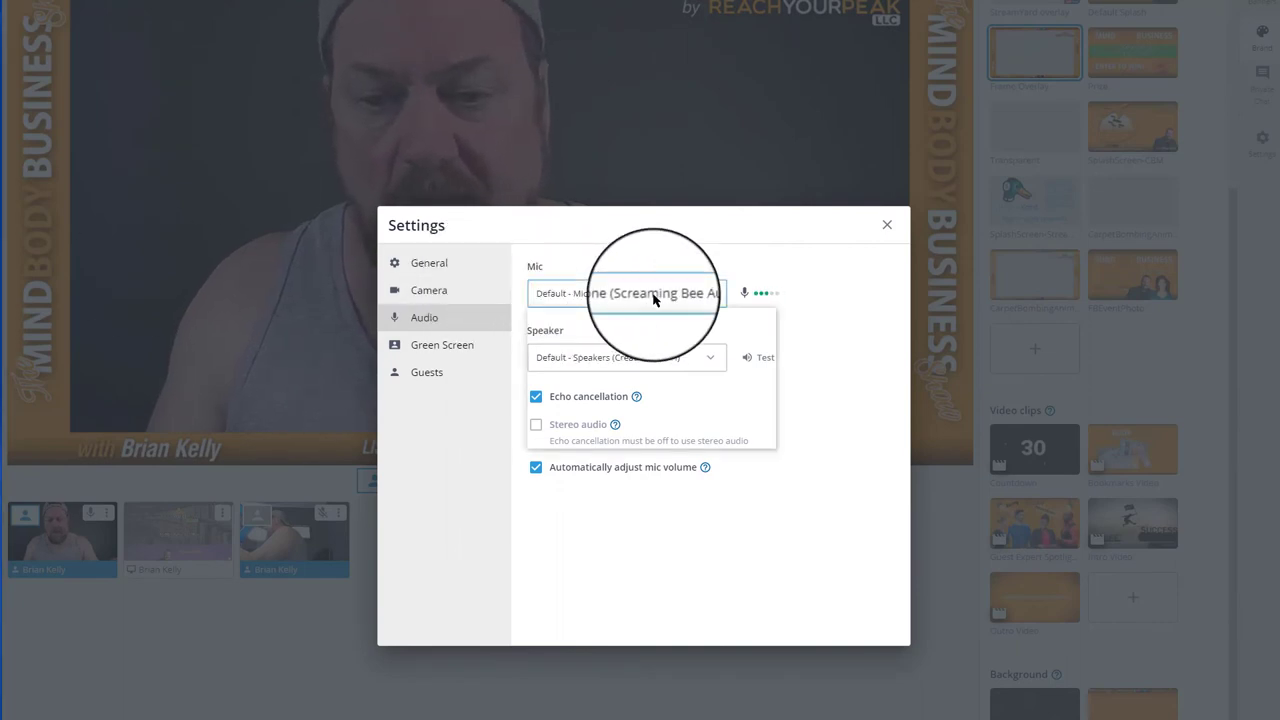
left_click(655, 298)
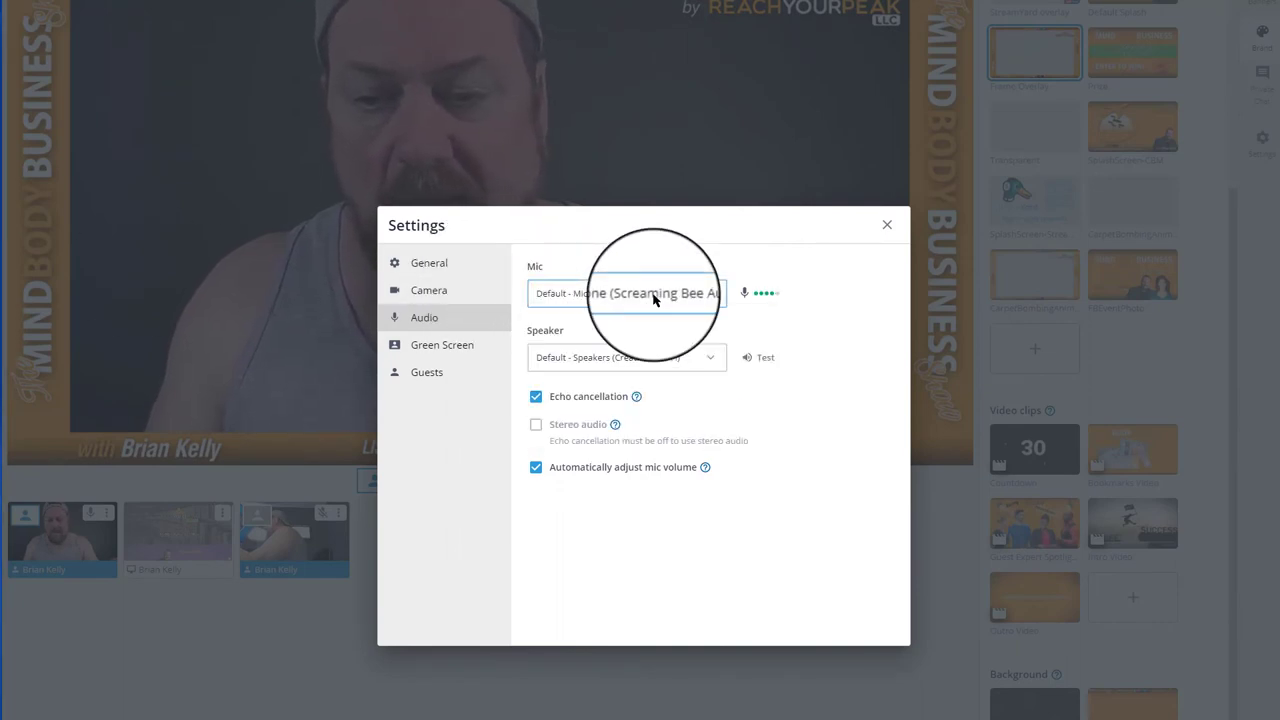
Close Settings and place the MorphVOX window below the main video.
left_click(886, 226)
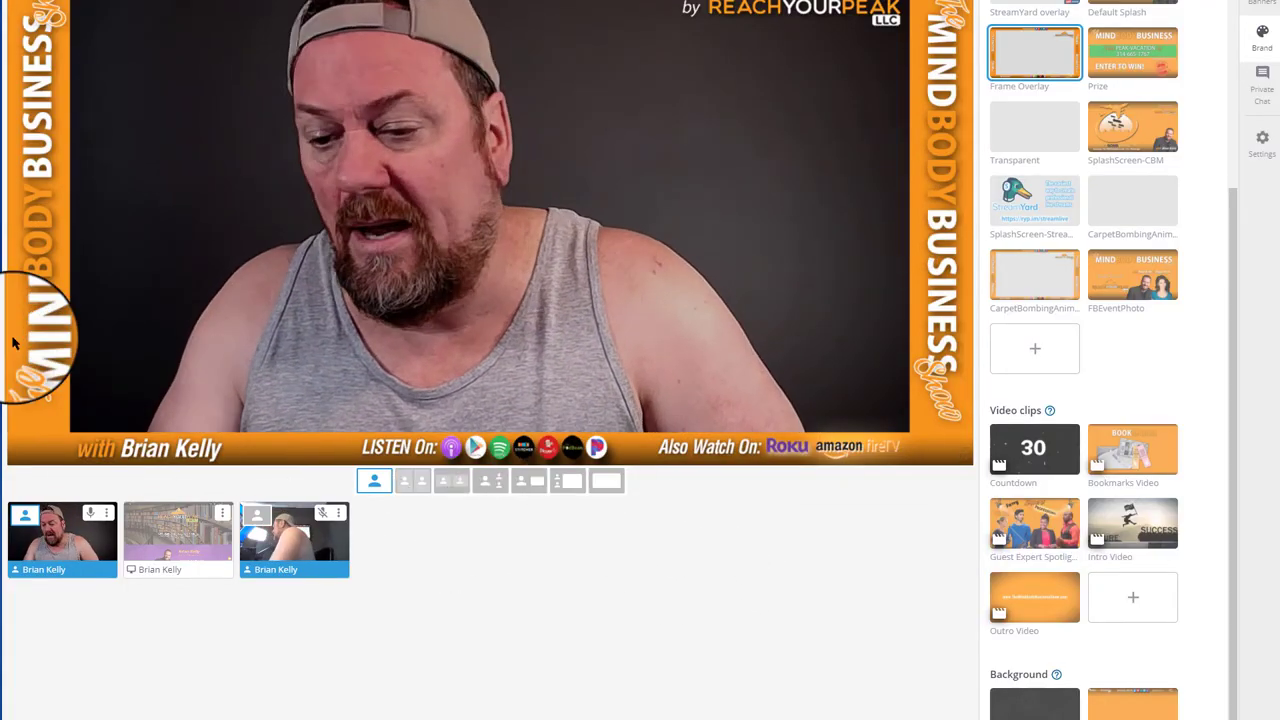
left_click_drag(0, 277, 0, 272)
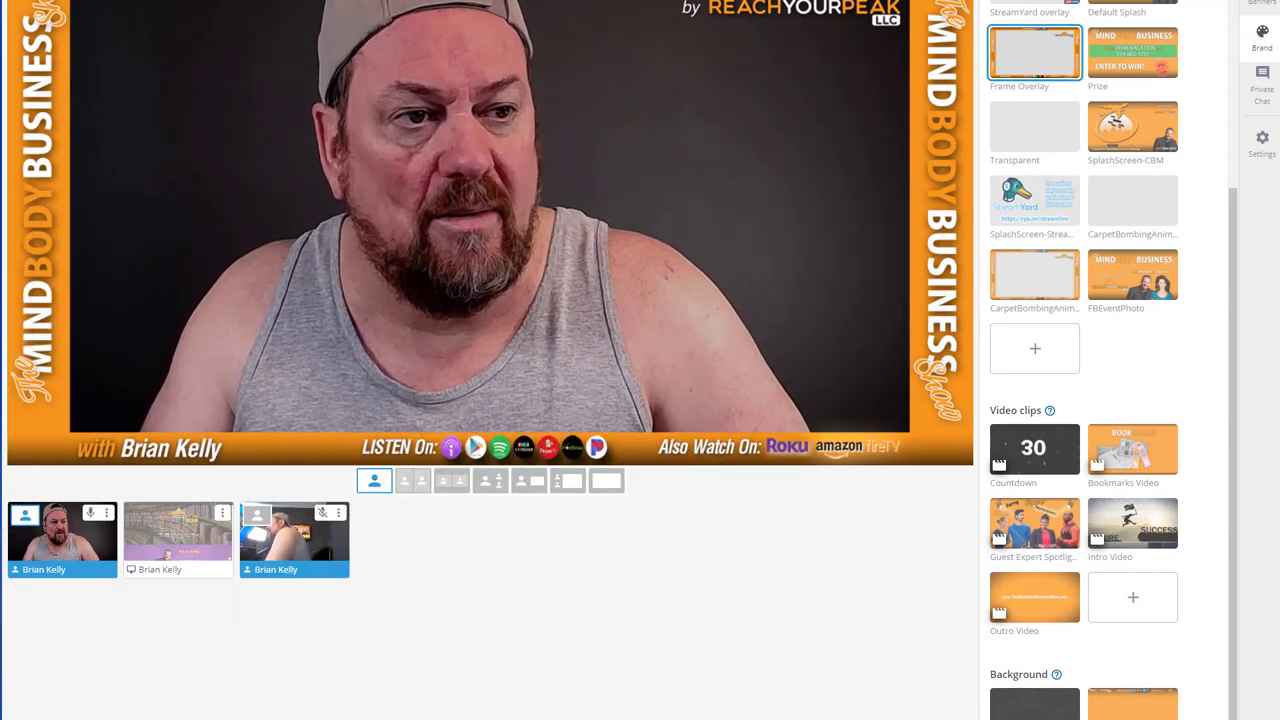
left_click_drag(0, 540, 651, 514)
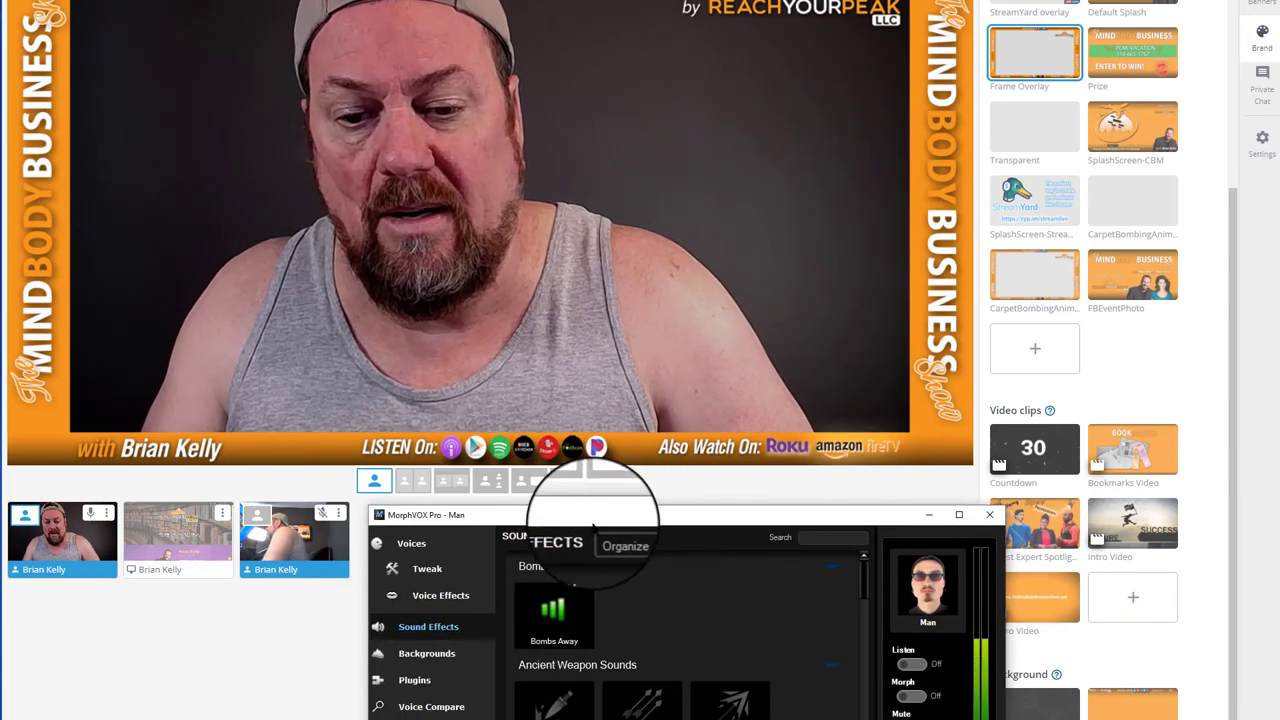
Reposition MorphVOX over the video, play Bombs Away again, then shift the window to the left edge.
left_click_drag(606, 522, 0, 530)
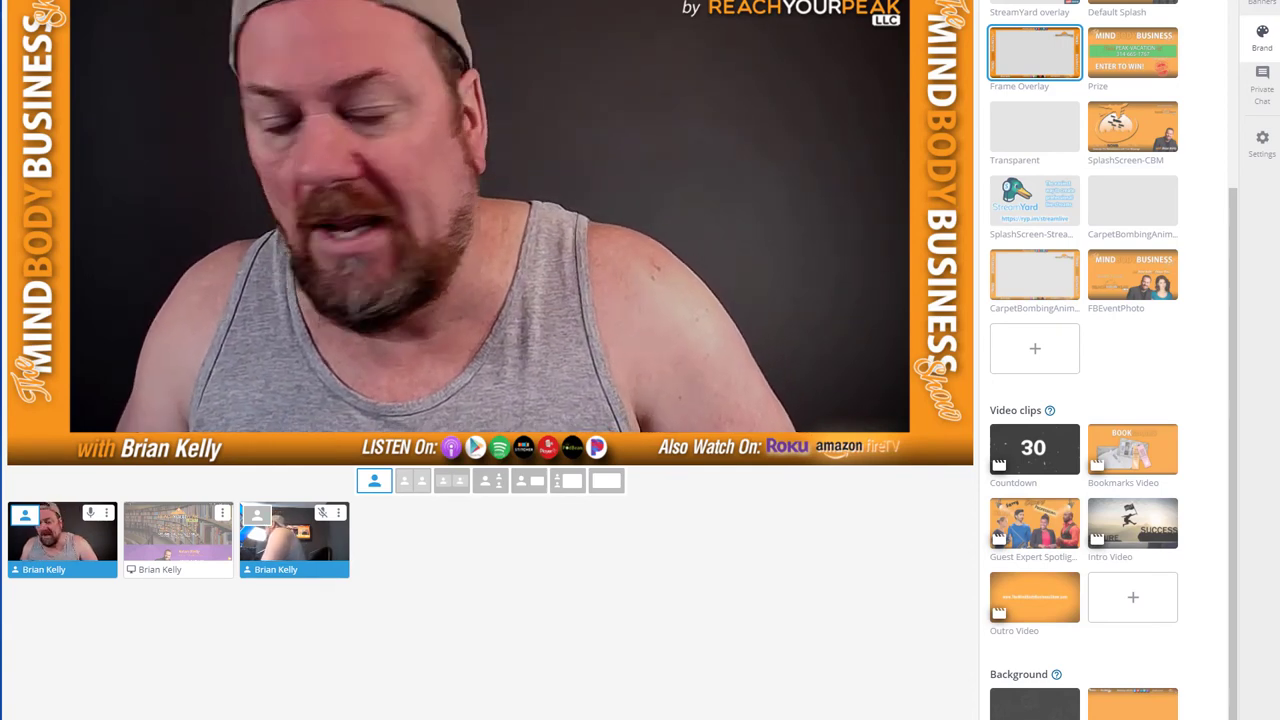
left_click_drag(5, 530, 623, 269)
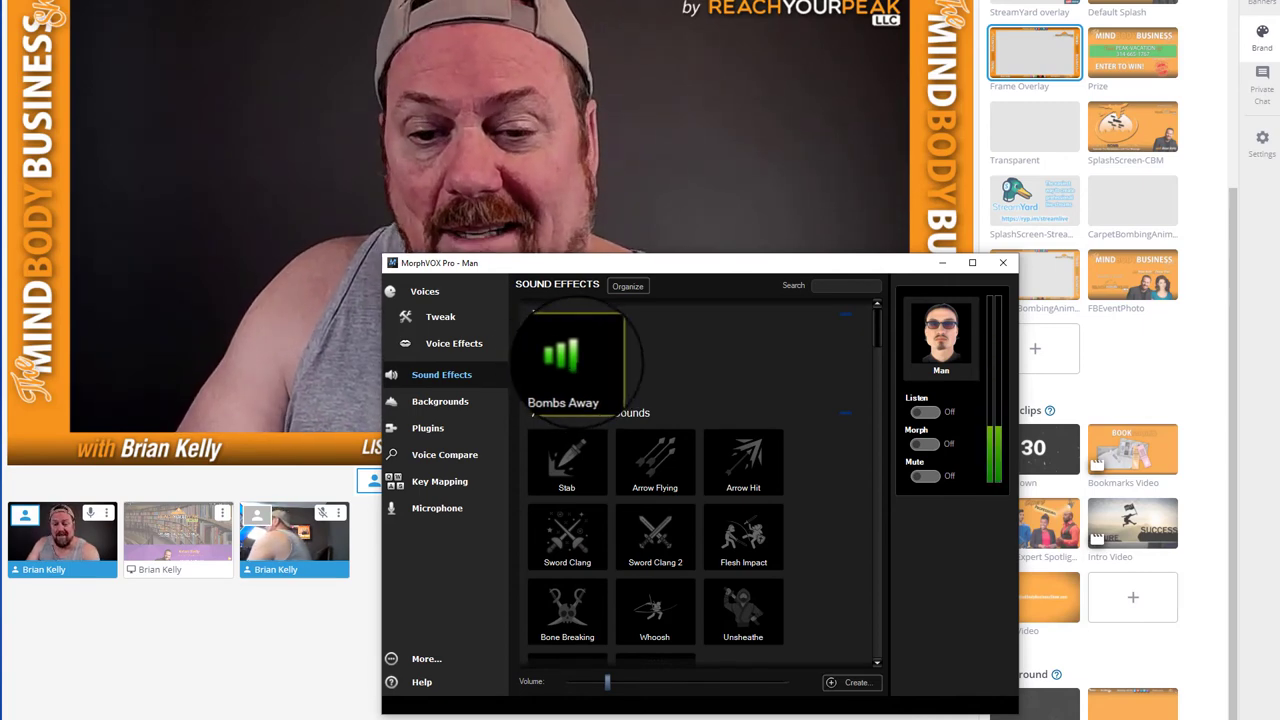
left_click_drag(663, 270, 672, 304)
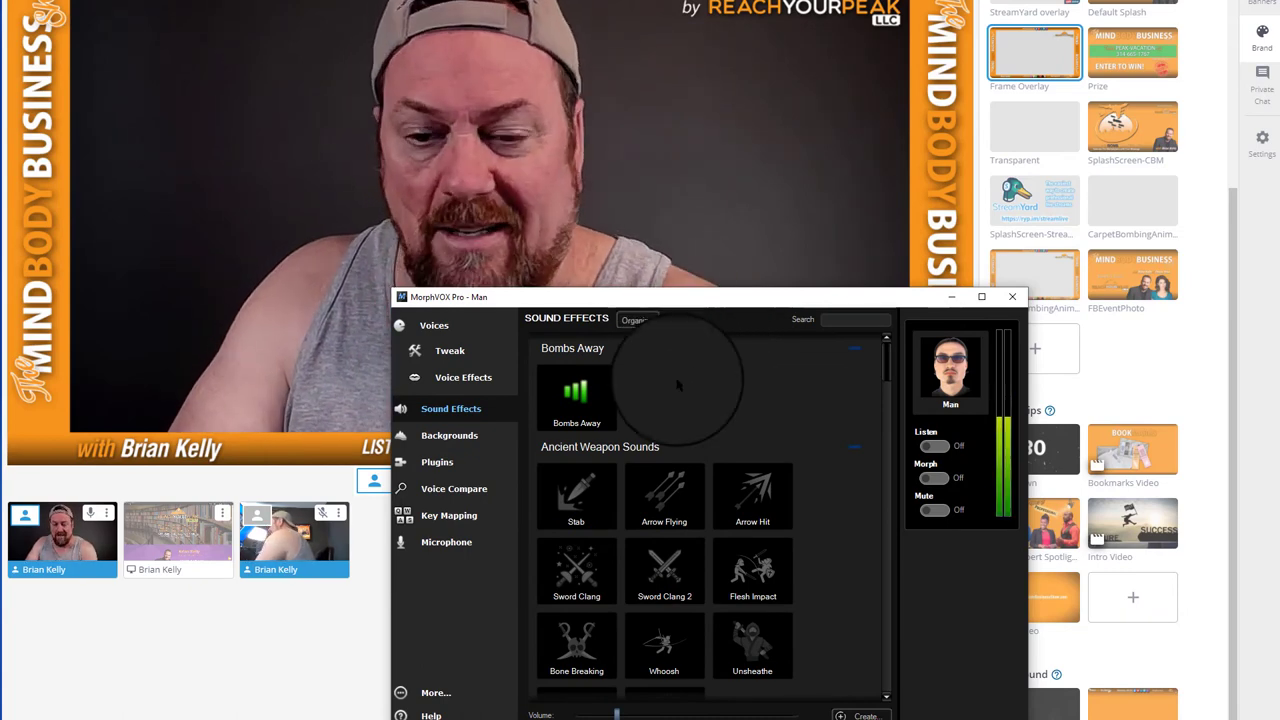
left_click(577, 390)
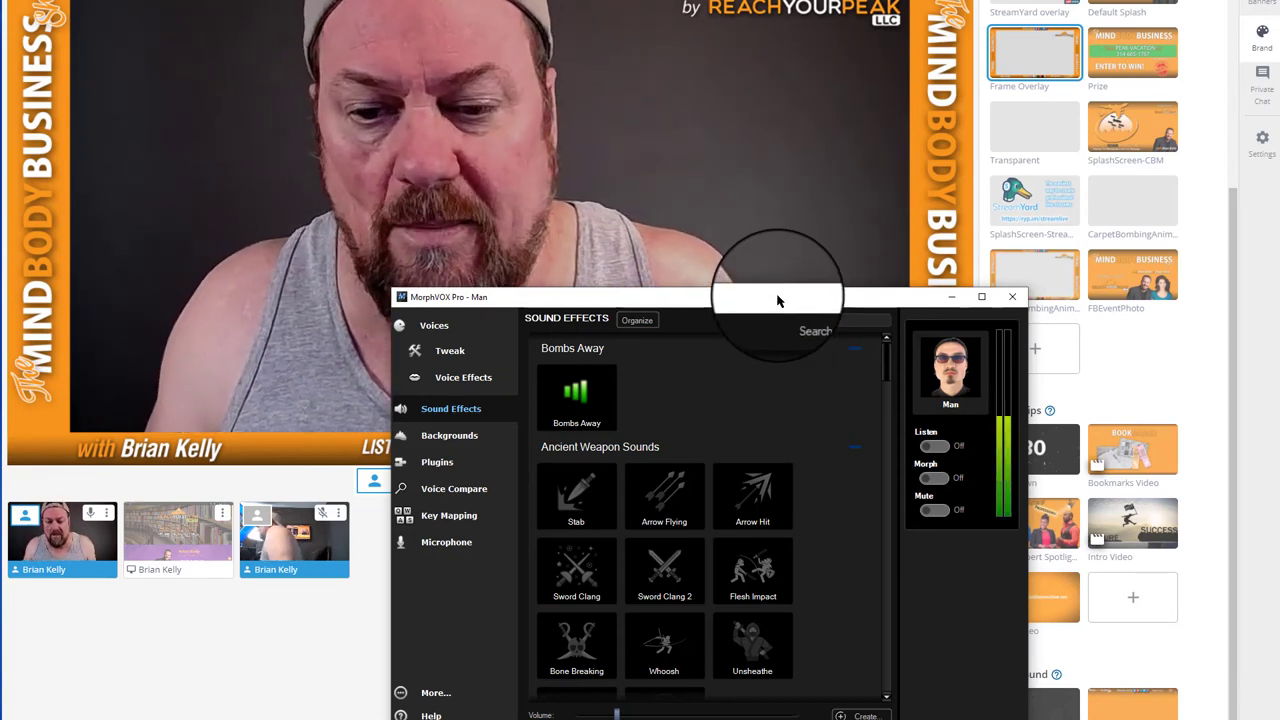
left_click_drag(778, 300, 0, 326)
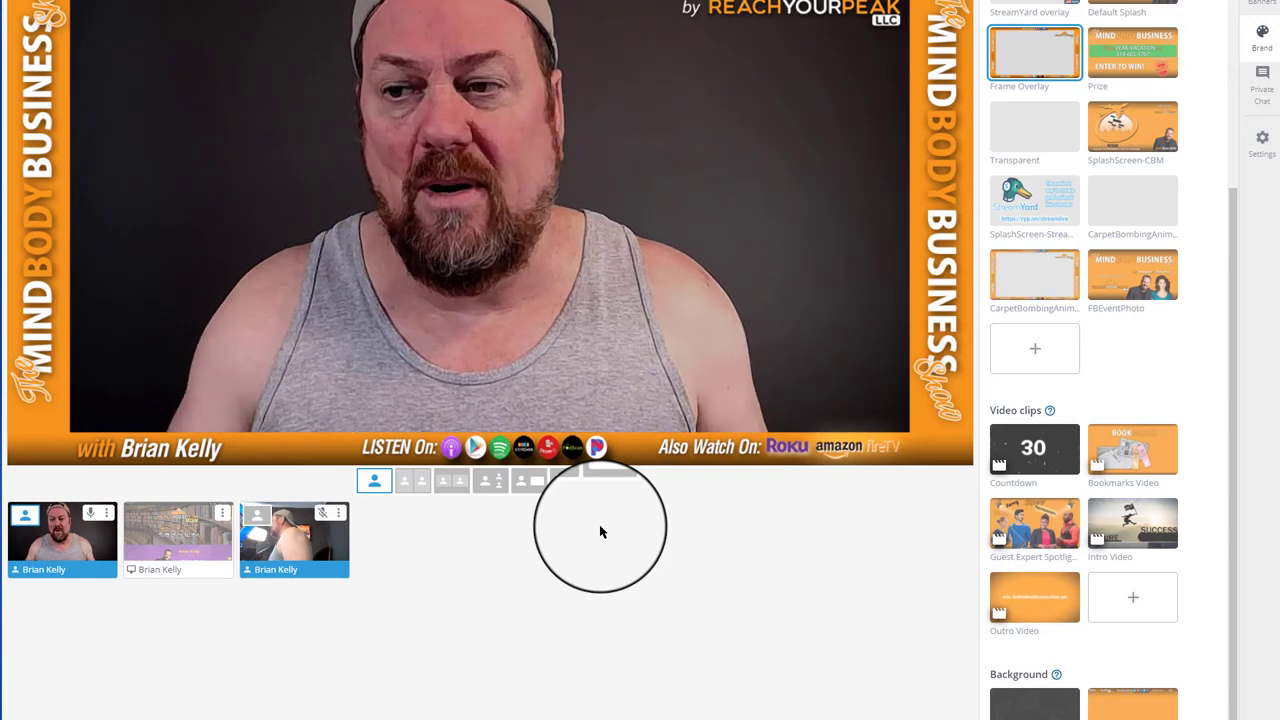
Place the Stream Deck window over the video and show the Super Macro Mouse Location key's settings.
left_click_drag(1279, 240, 478, 294)
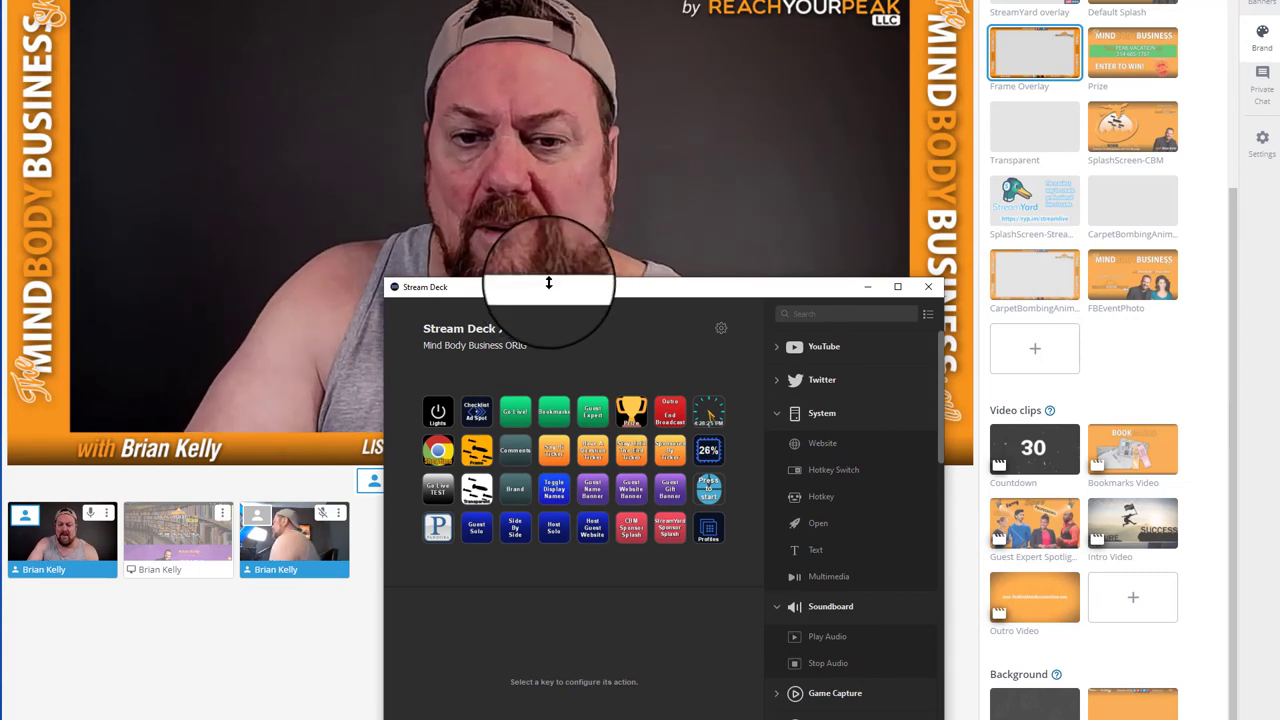
left_click_drag(549, 291, 576, 360)
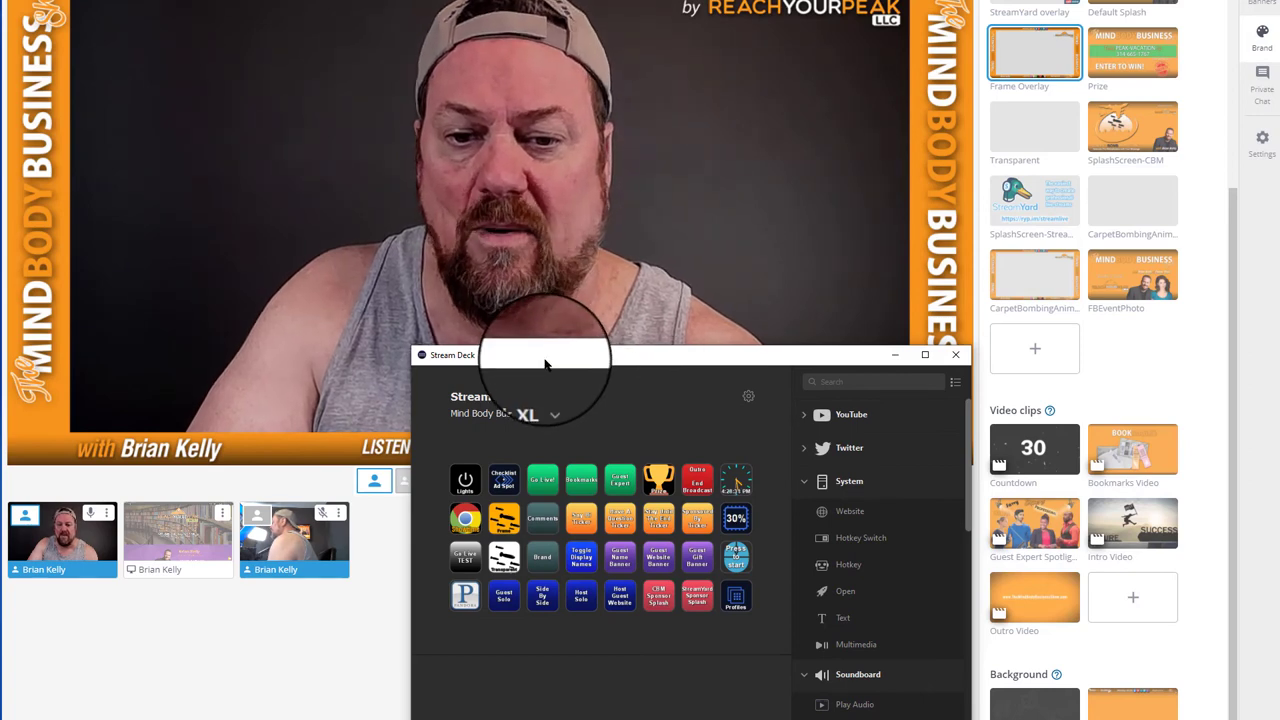
left_click_drag(546, 357, 550, 357)
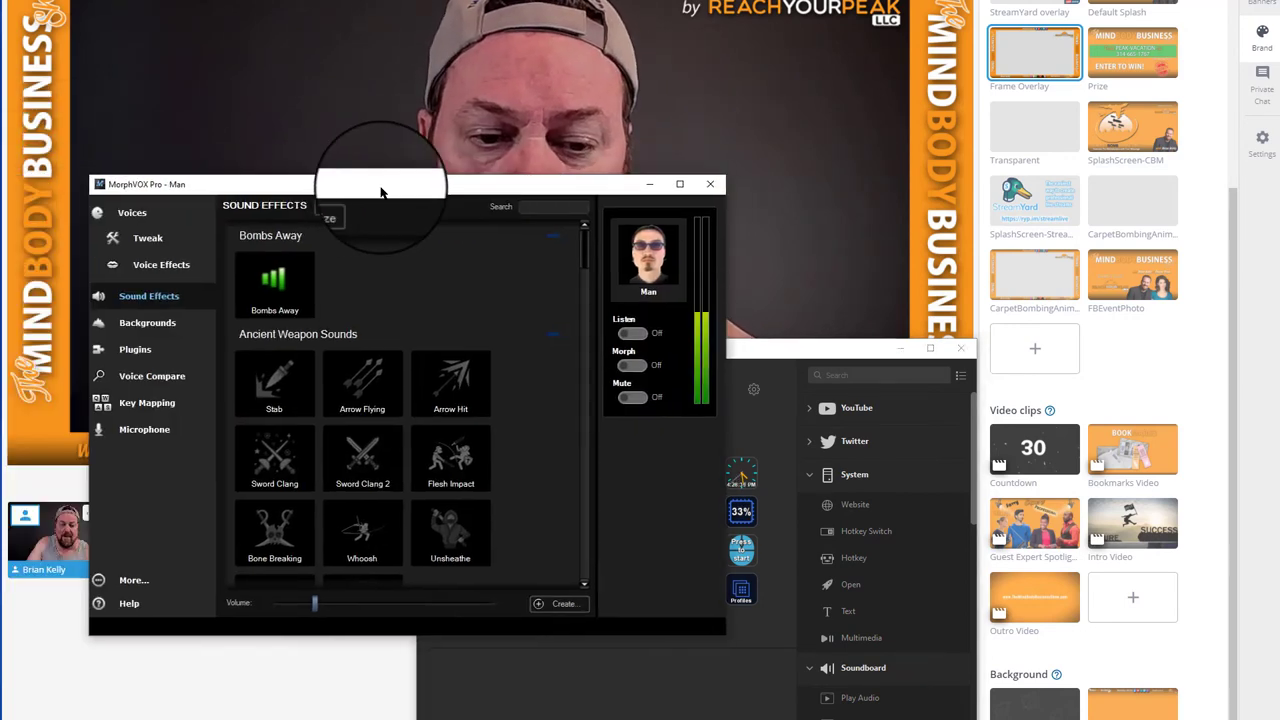
left_click_drag(365, 253, 0, 185)
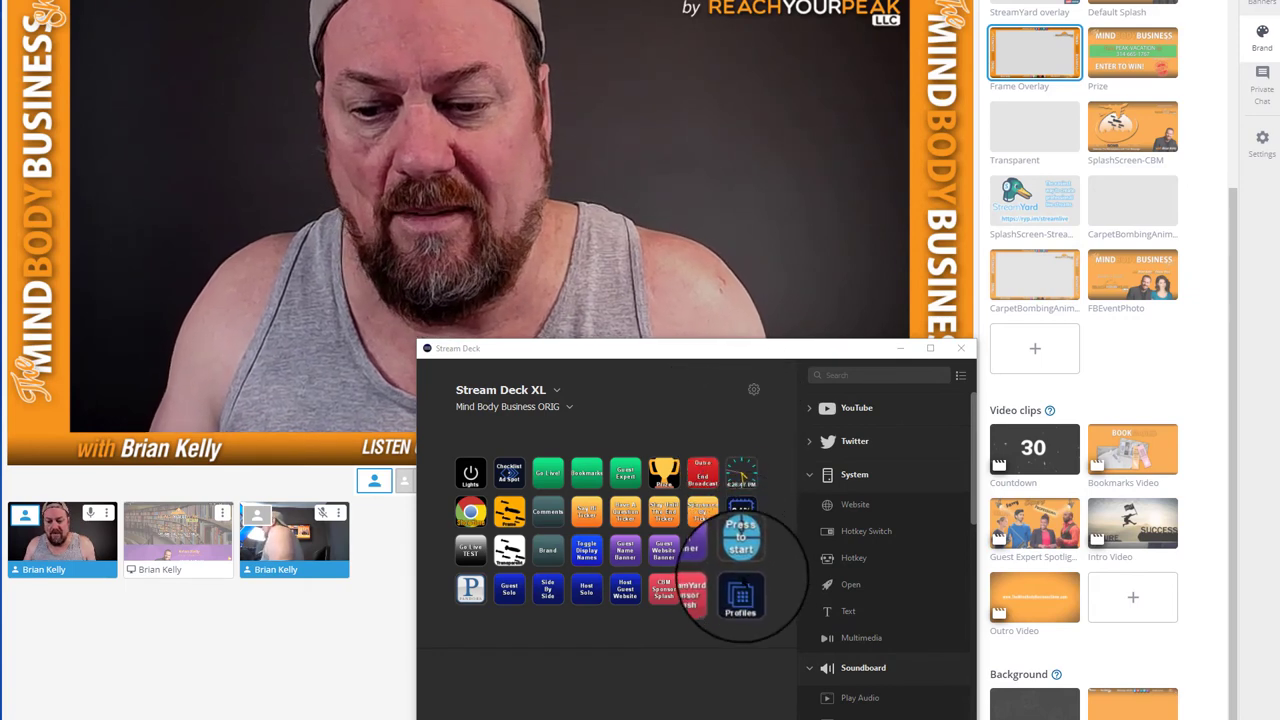
left_click(735, 556)
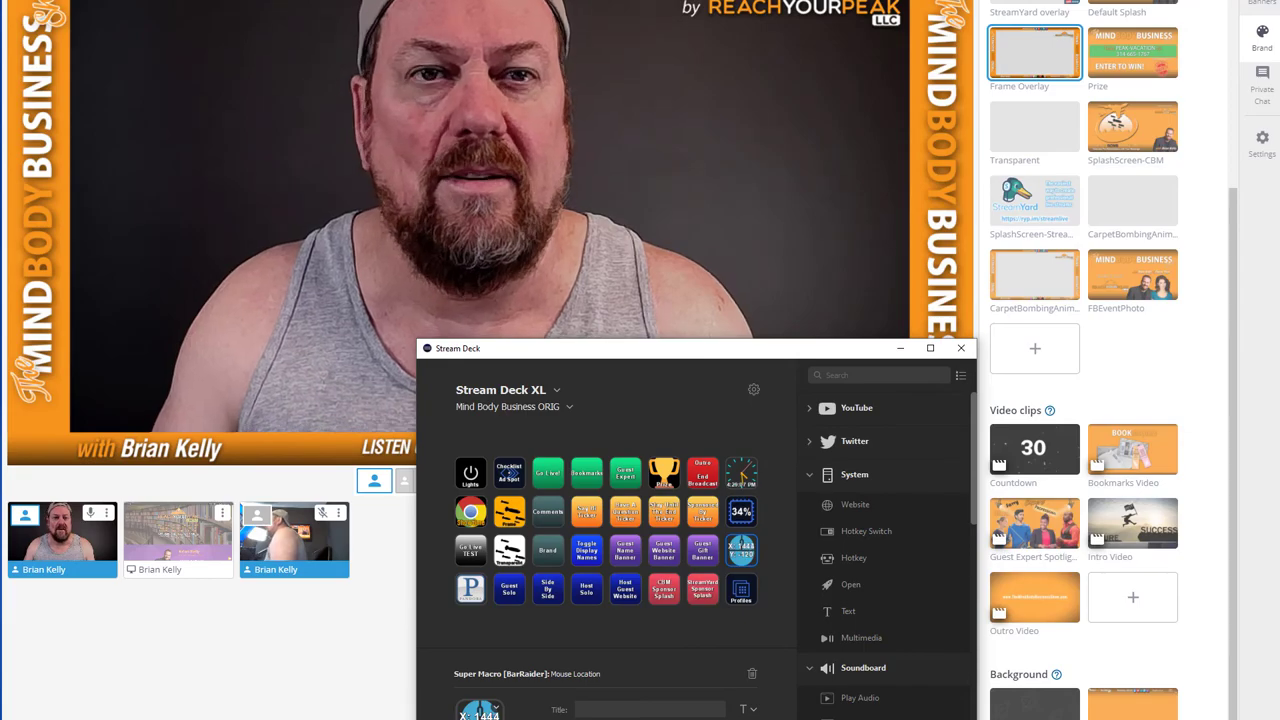
Go to the Carpet Bomb Marketing website by entering 'carp' in the omnibox.
type("c")
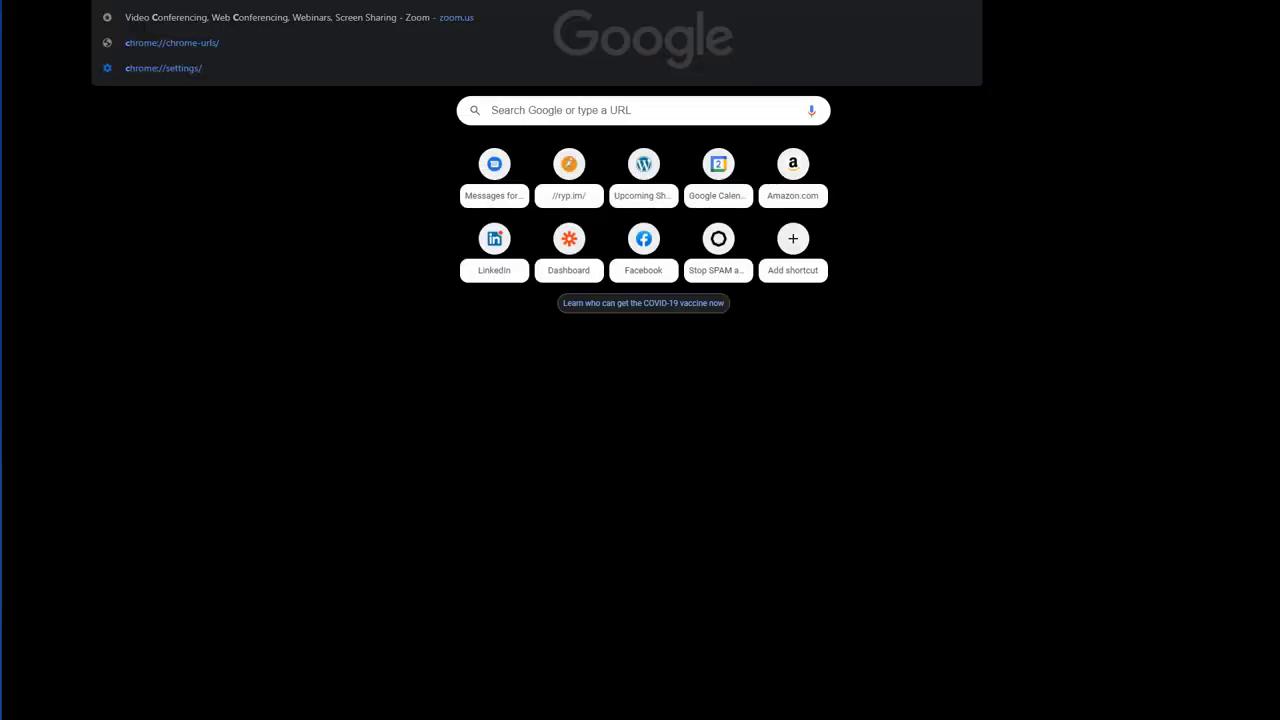
type("o")
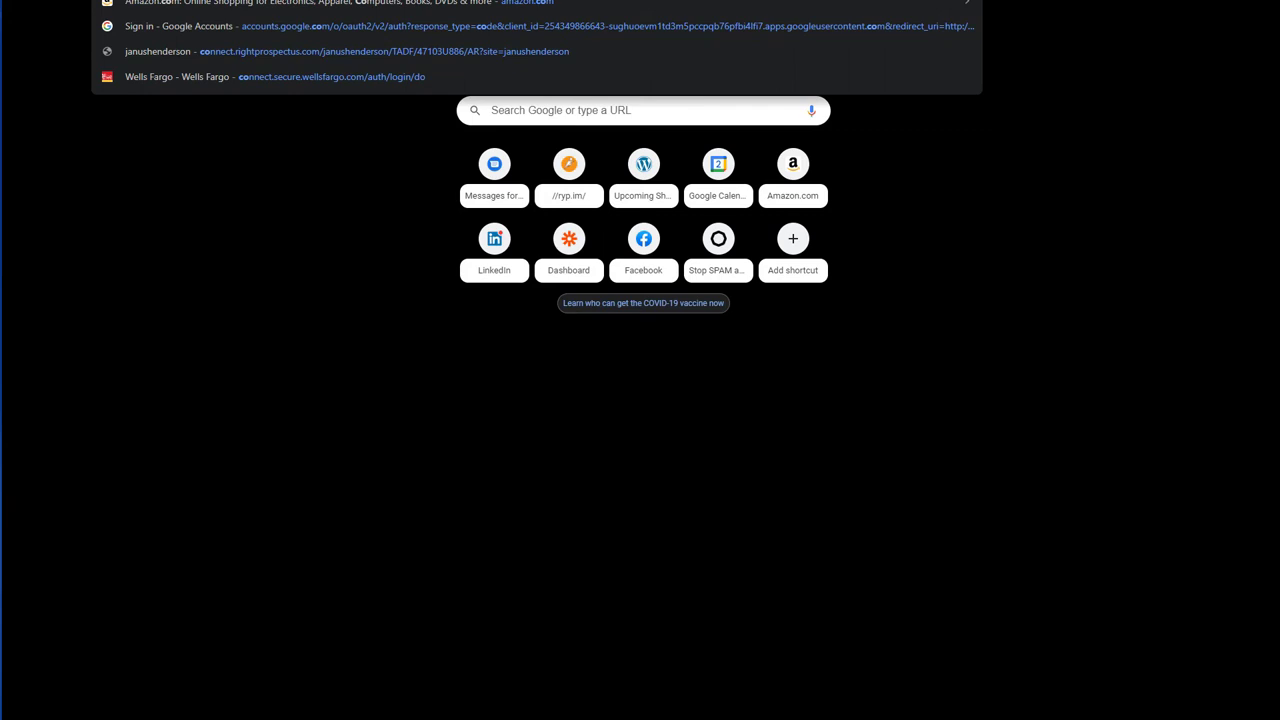
key("BackSpace")
type("ar")
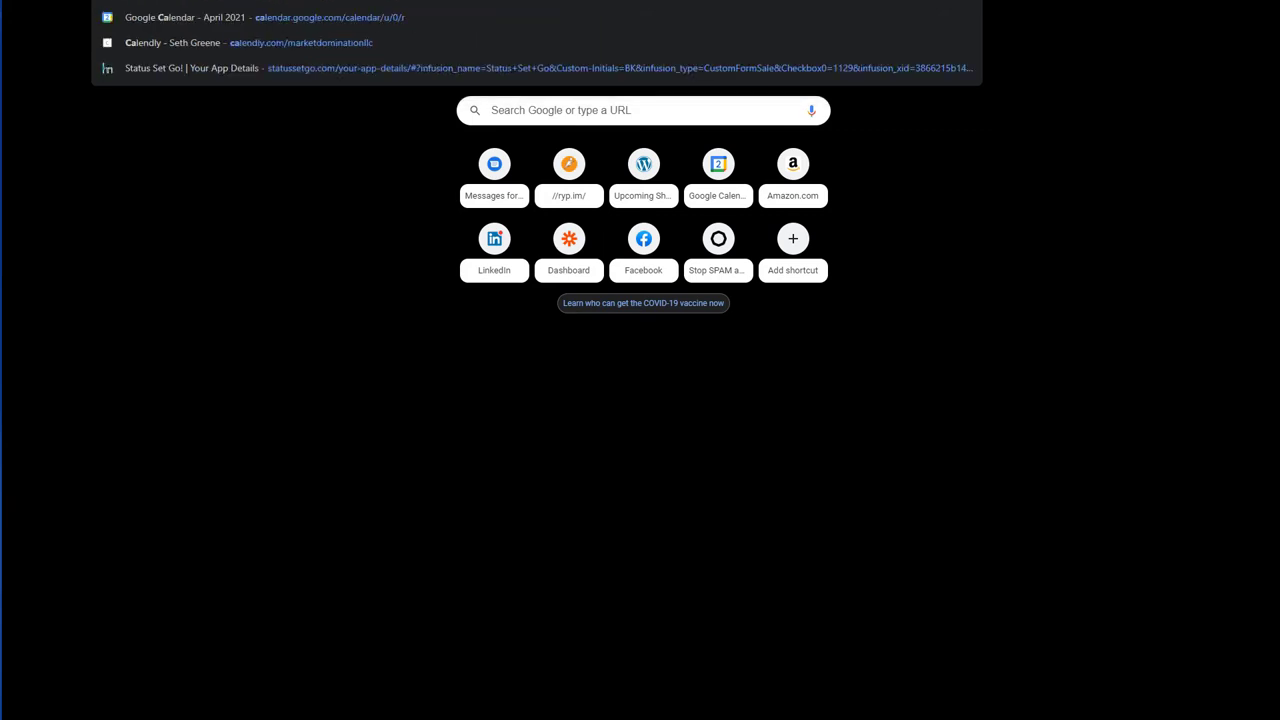
type("p")
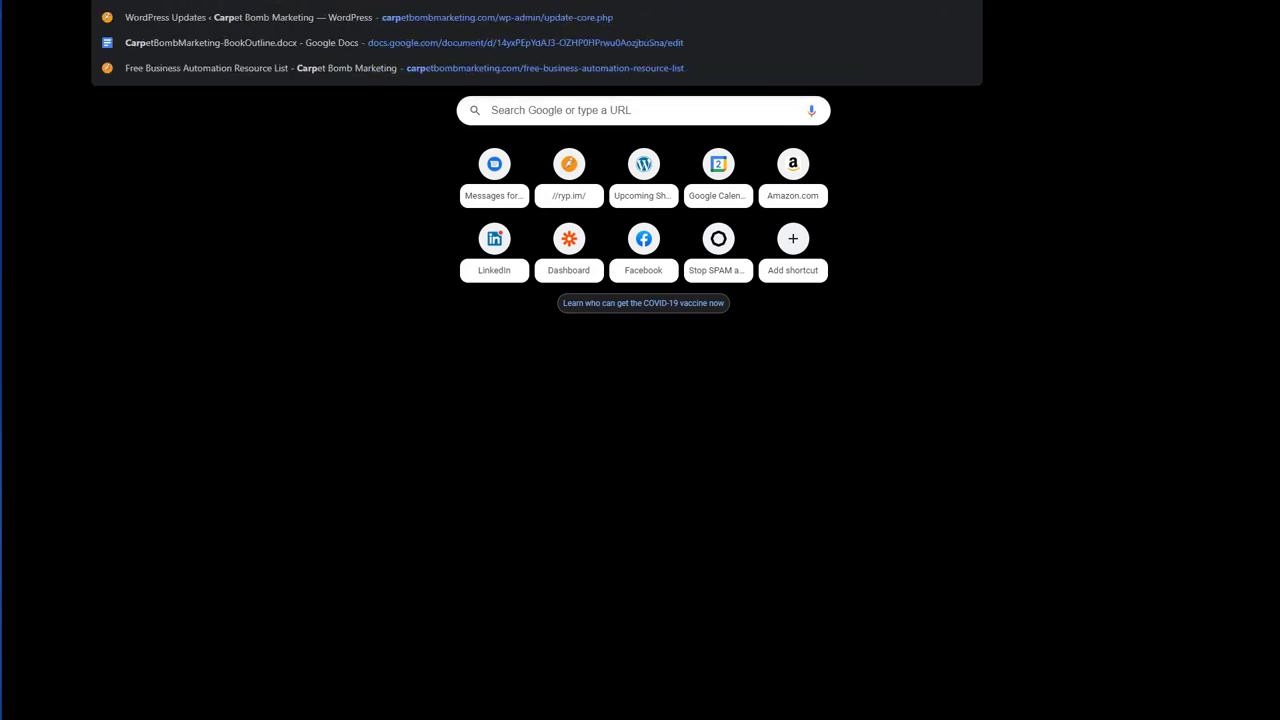
key("Return")
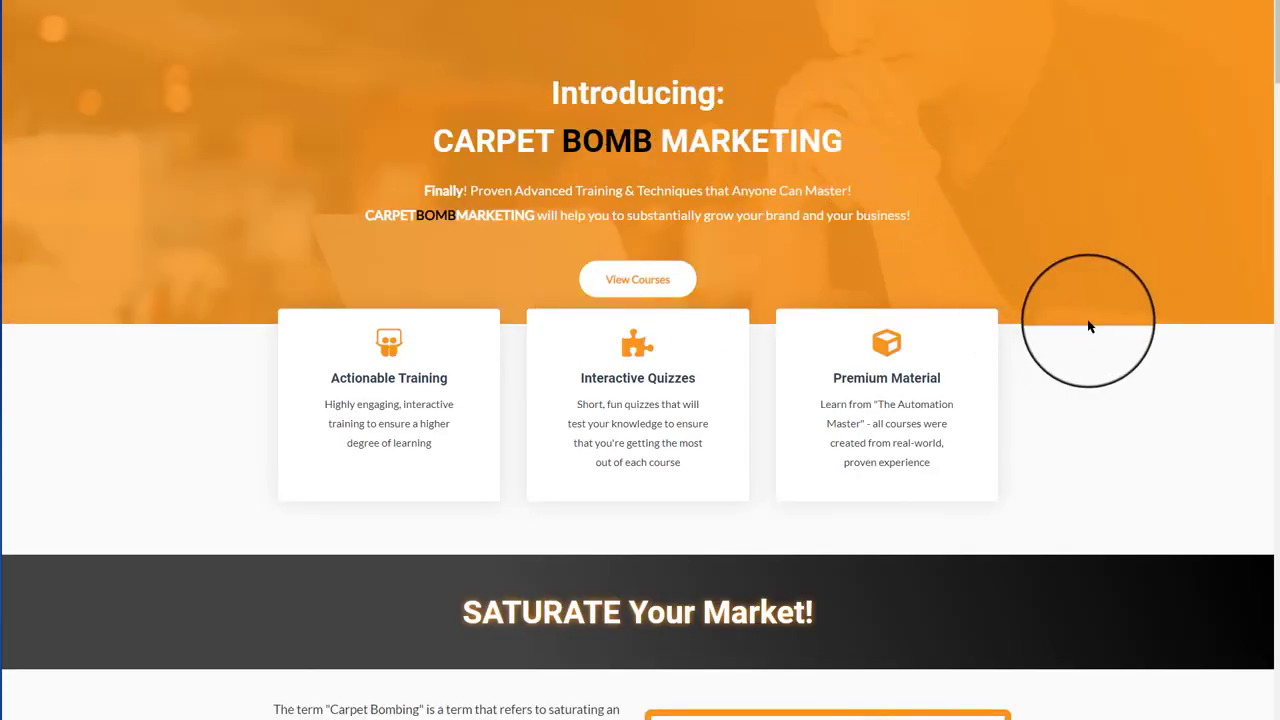
Scroll down the landing page to reach the $47 Automation Innovation checkout form.
scroll(1089, 323, "down", 7)
scroll(1070, 340, "down", 10)
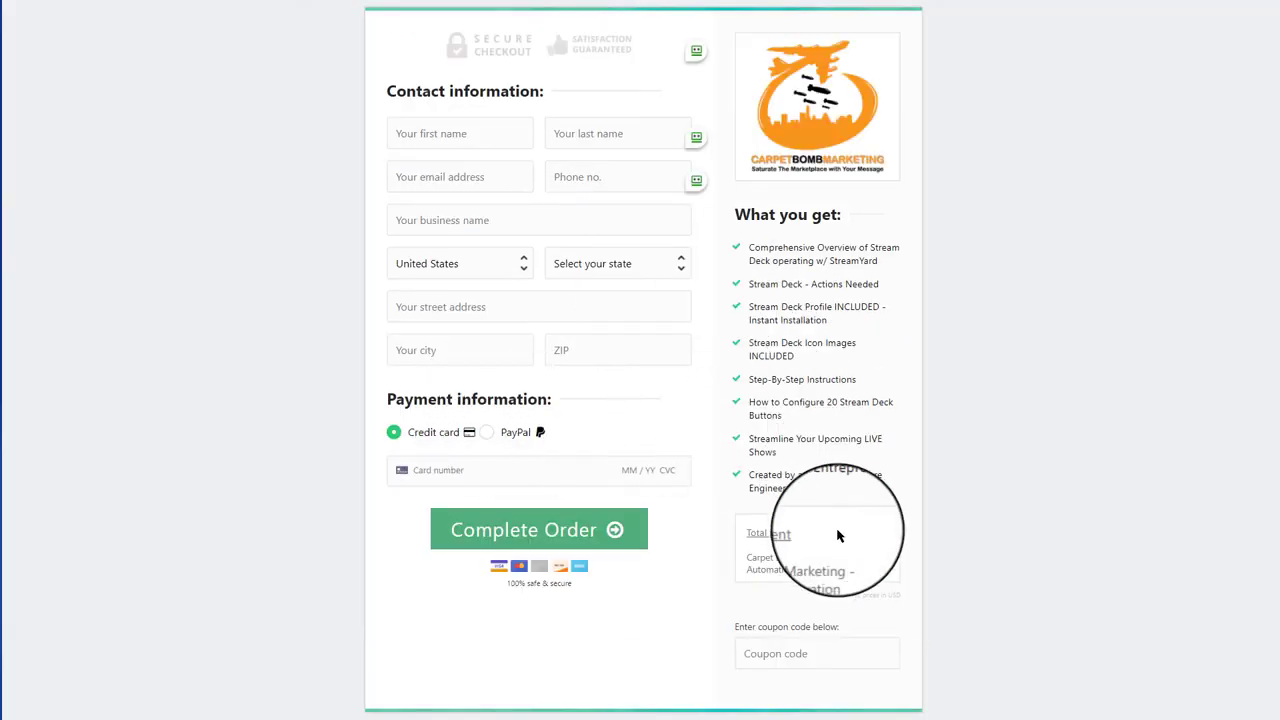
Focus the Coupon code field, then leave it empty.
left_click(753, 658)
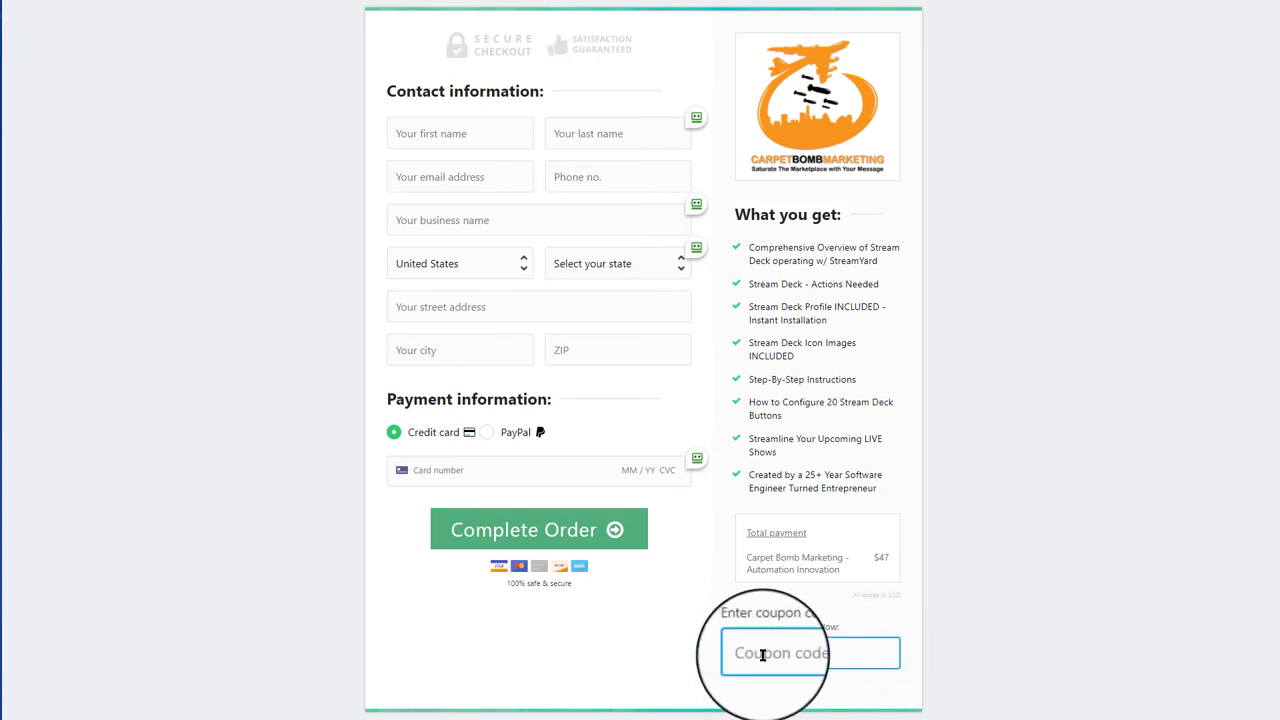
left_click(986, 403)
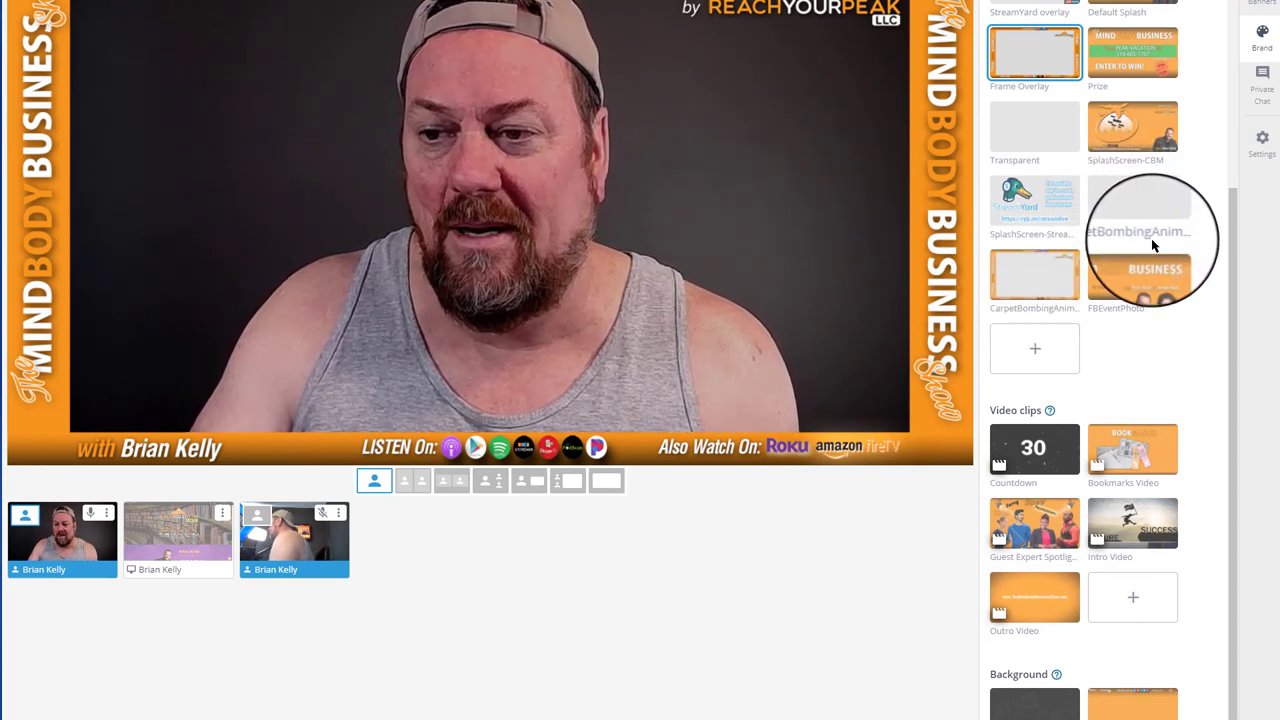
left_click_drag(1142, 222, 1046, 274)
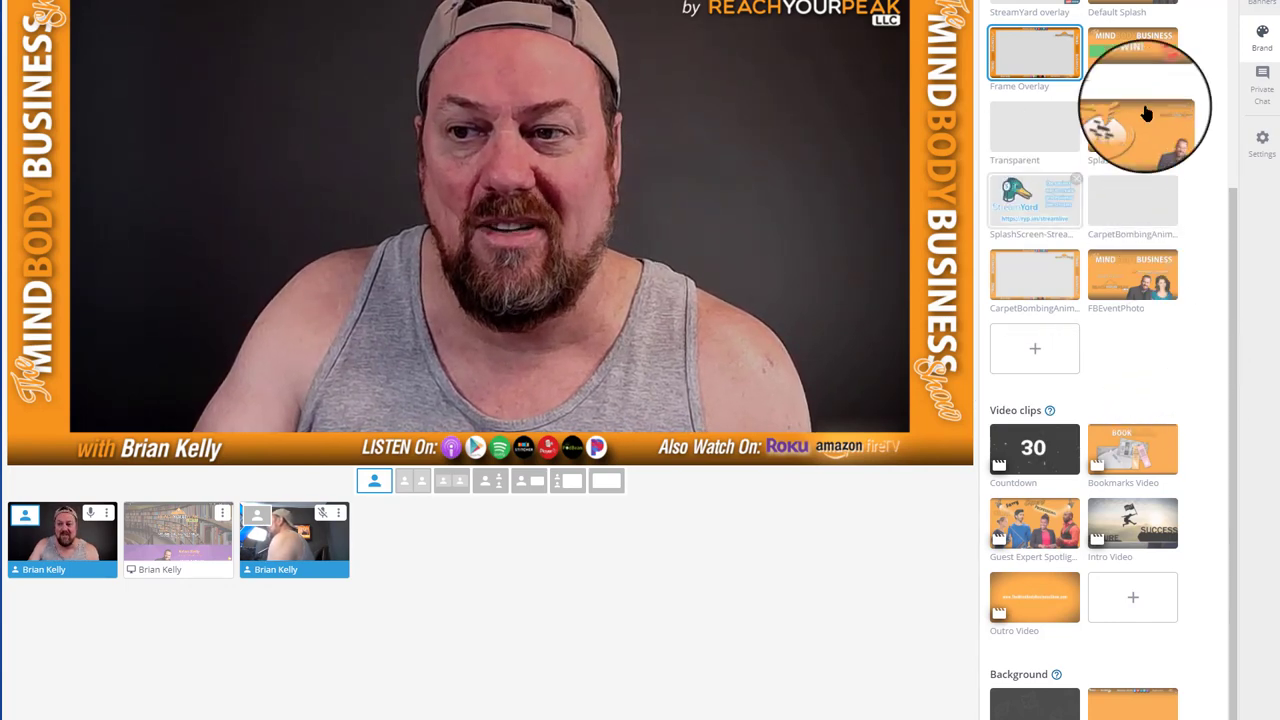
mouse_move(1160, 256)
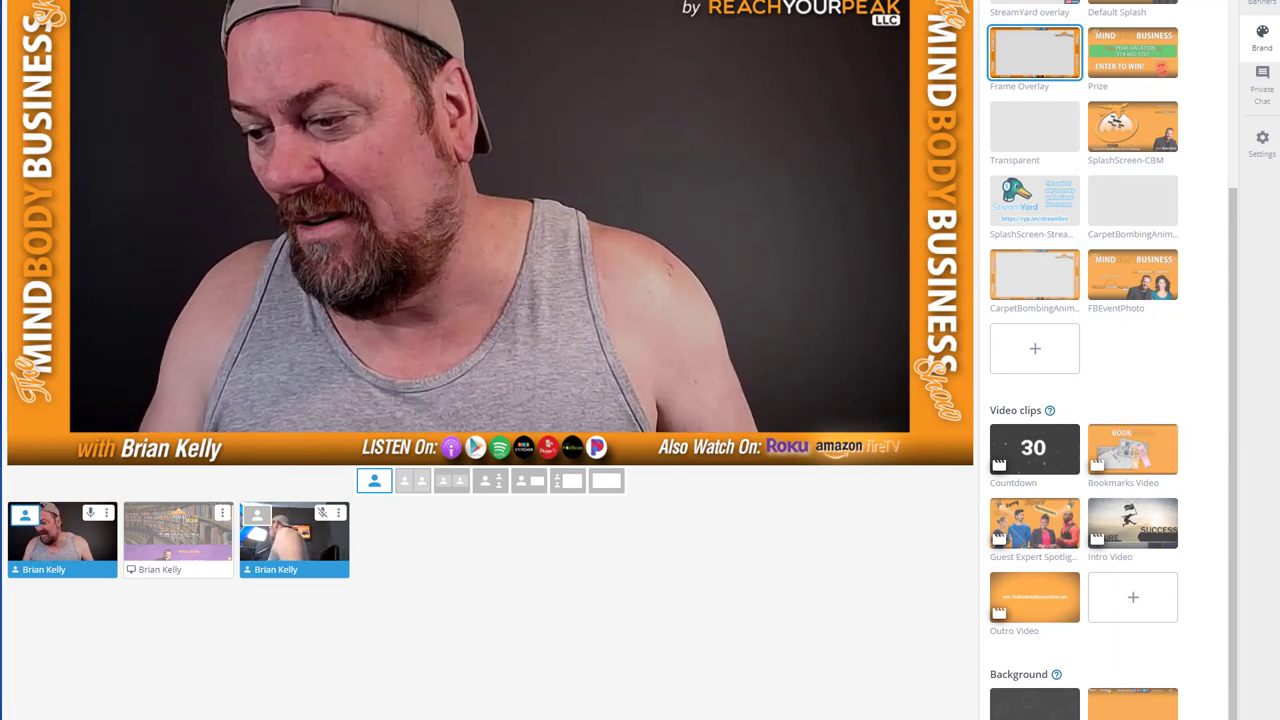
key("alt+Tab")
left_click_drag(688, 360, 779, 77)
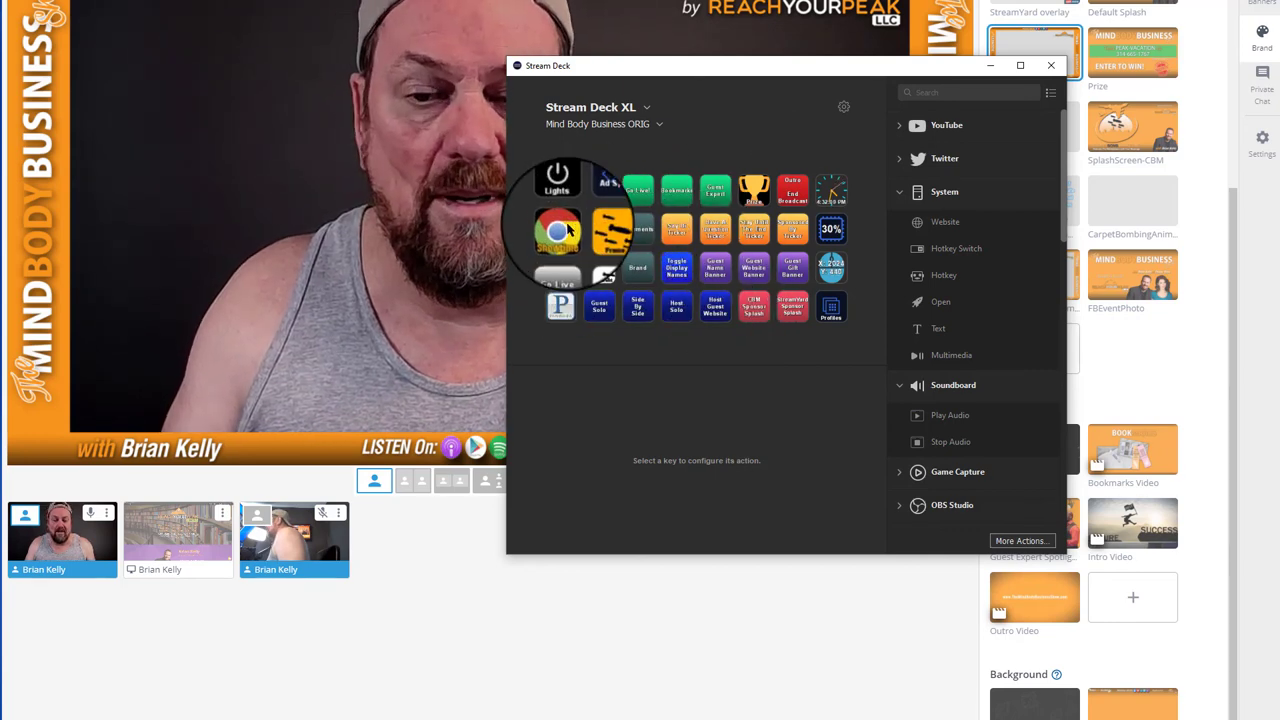
left_click(991, 66)
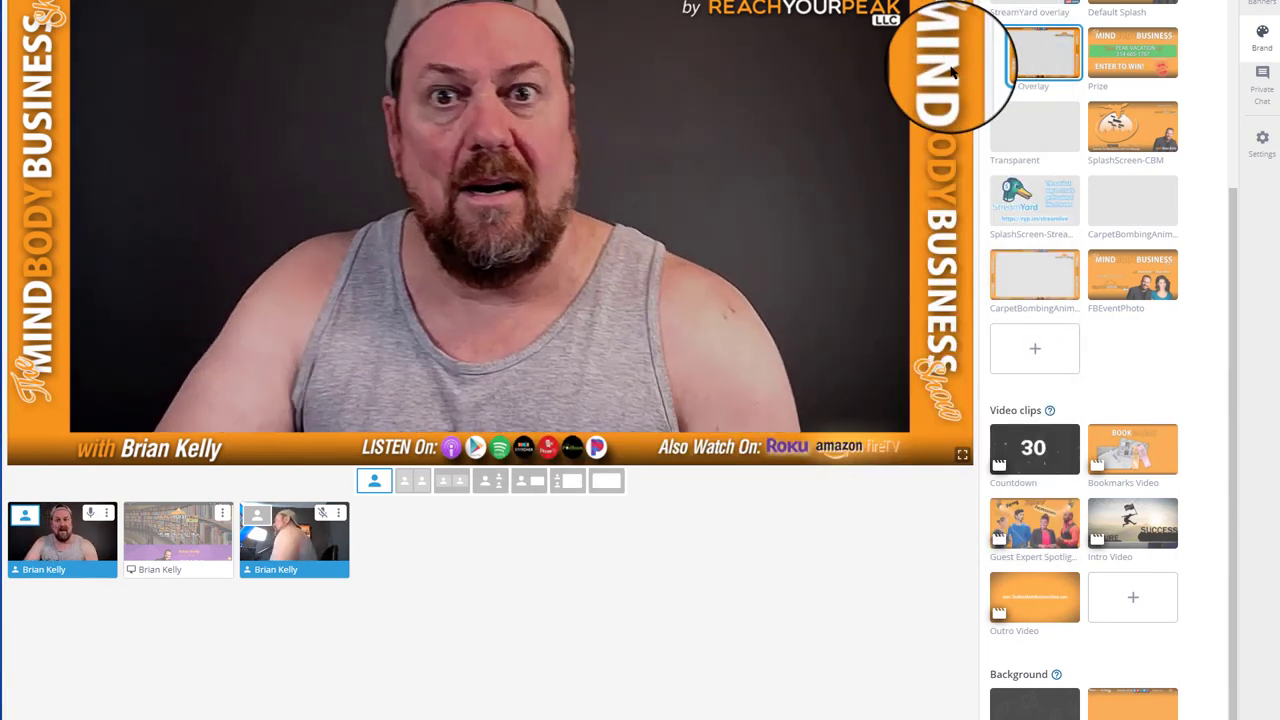